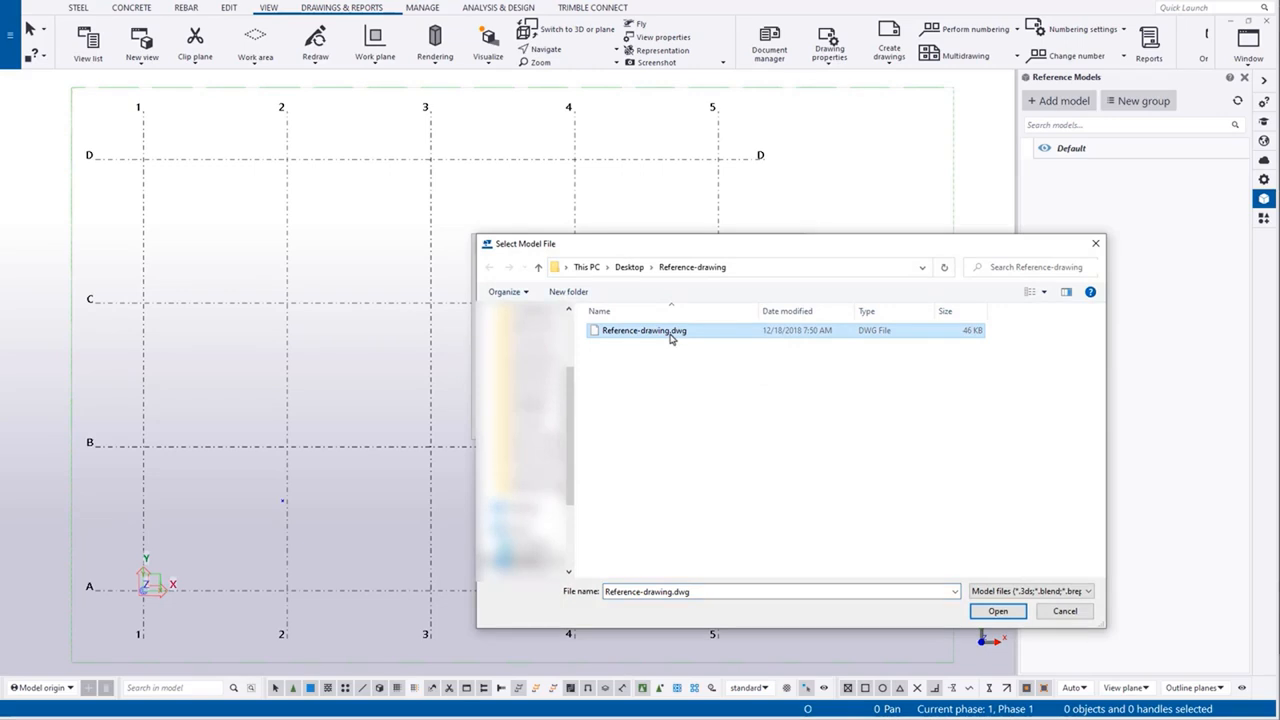
Step: Add Reference-drawing.dwg as a reference model in the Default group at the model origin, and expand its layer list
{"action": "left_click", "coordinate": [986, 612]}
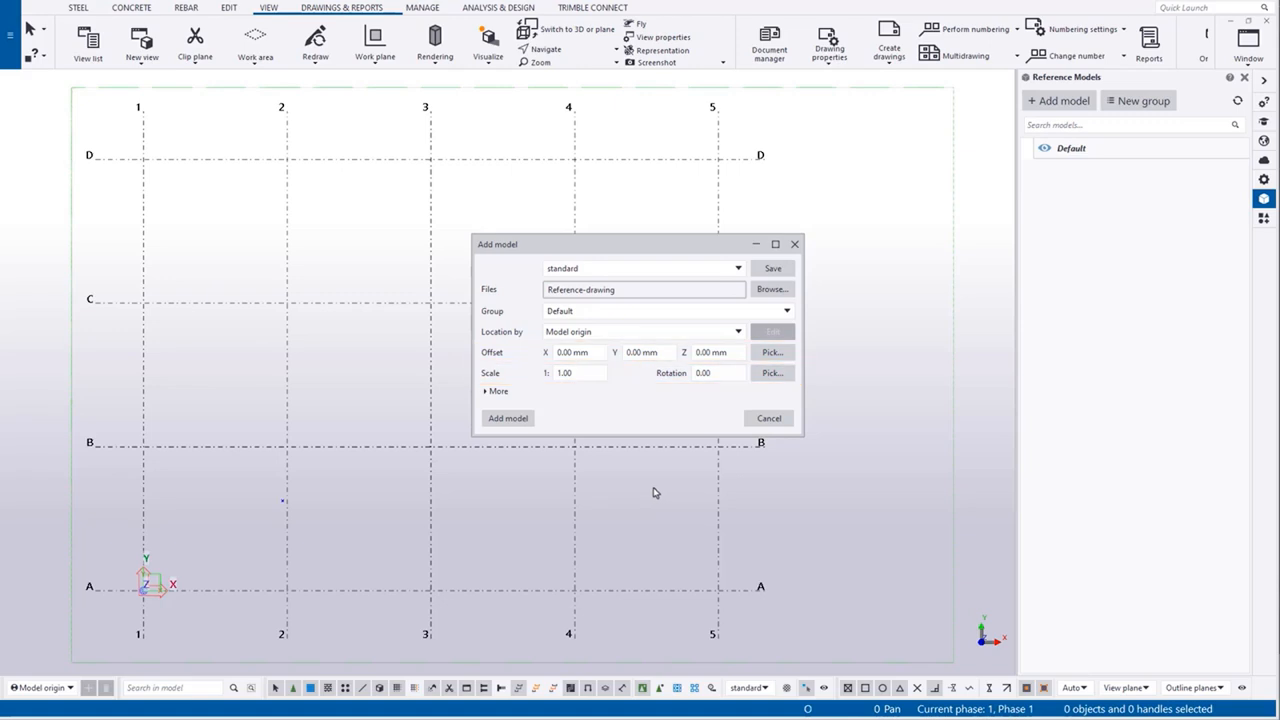
{"action": "left_click", "coordinate": [519, 422]}
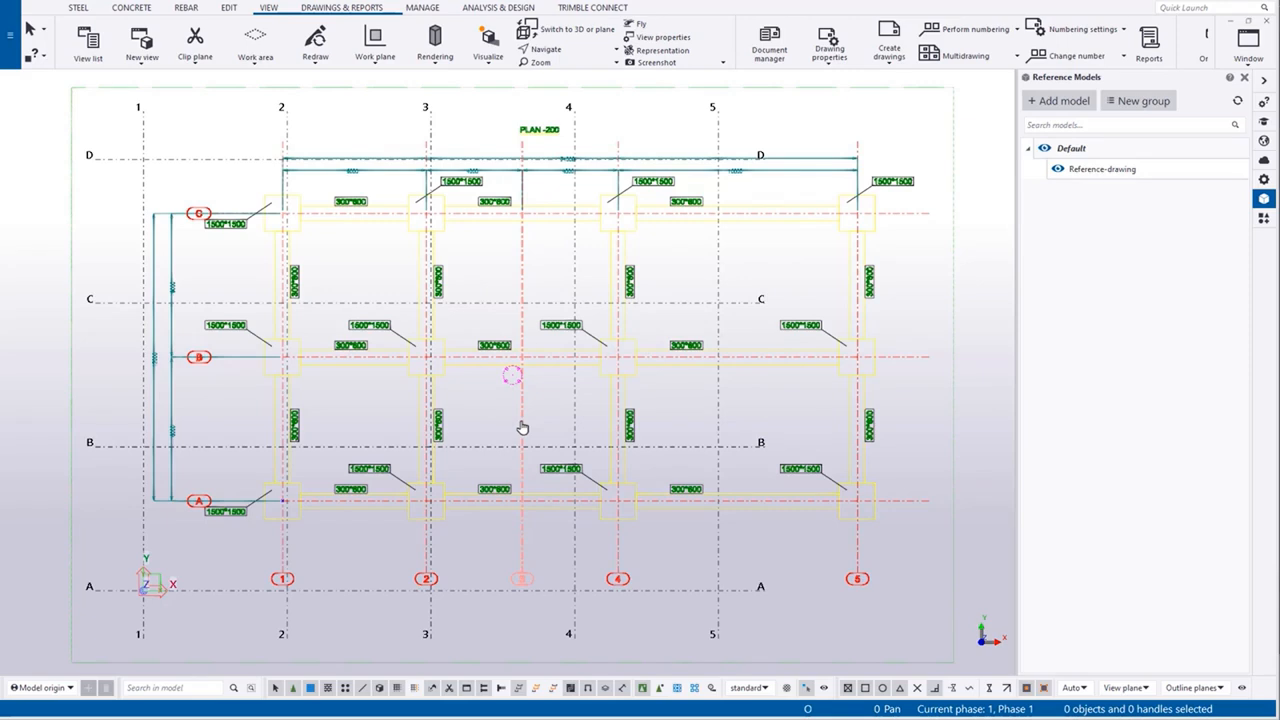
{"action": "double_click", "coordinate": [1090, 170]}
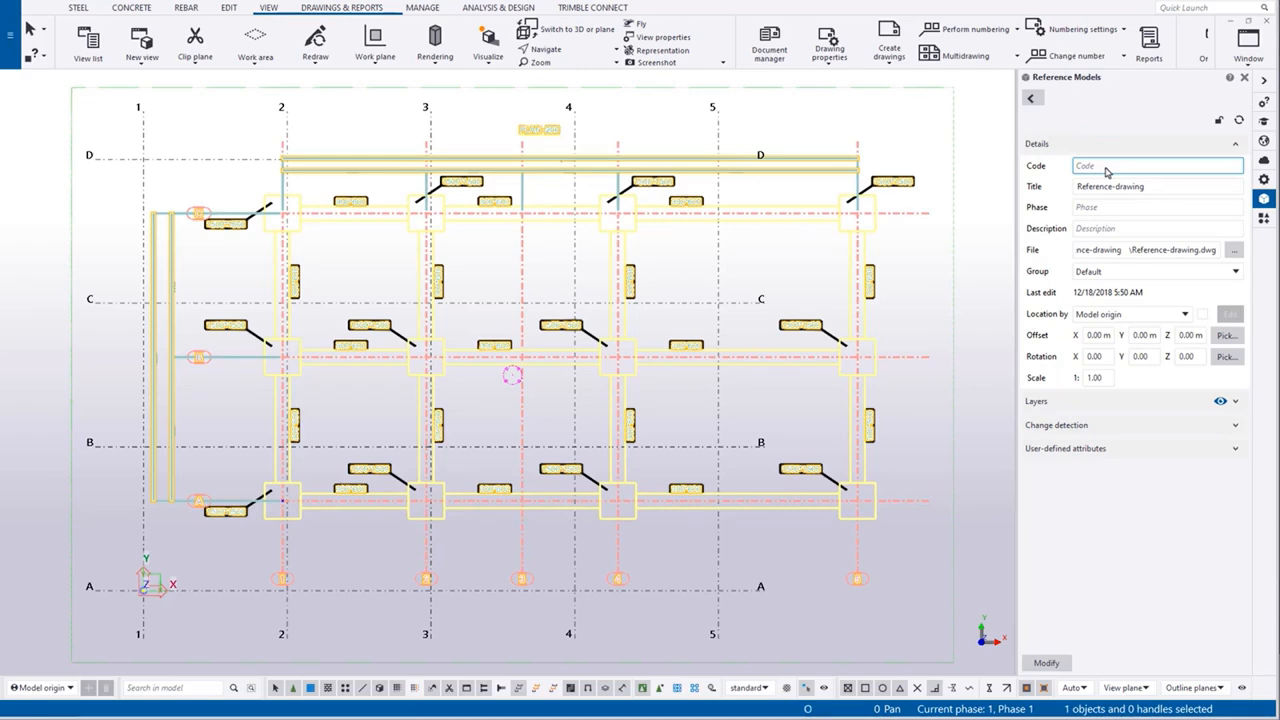
{"action": "left_click", "coordinate": [1236, 402]}
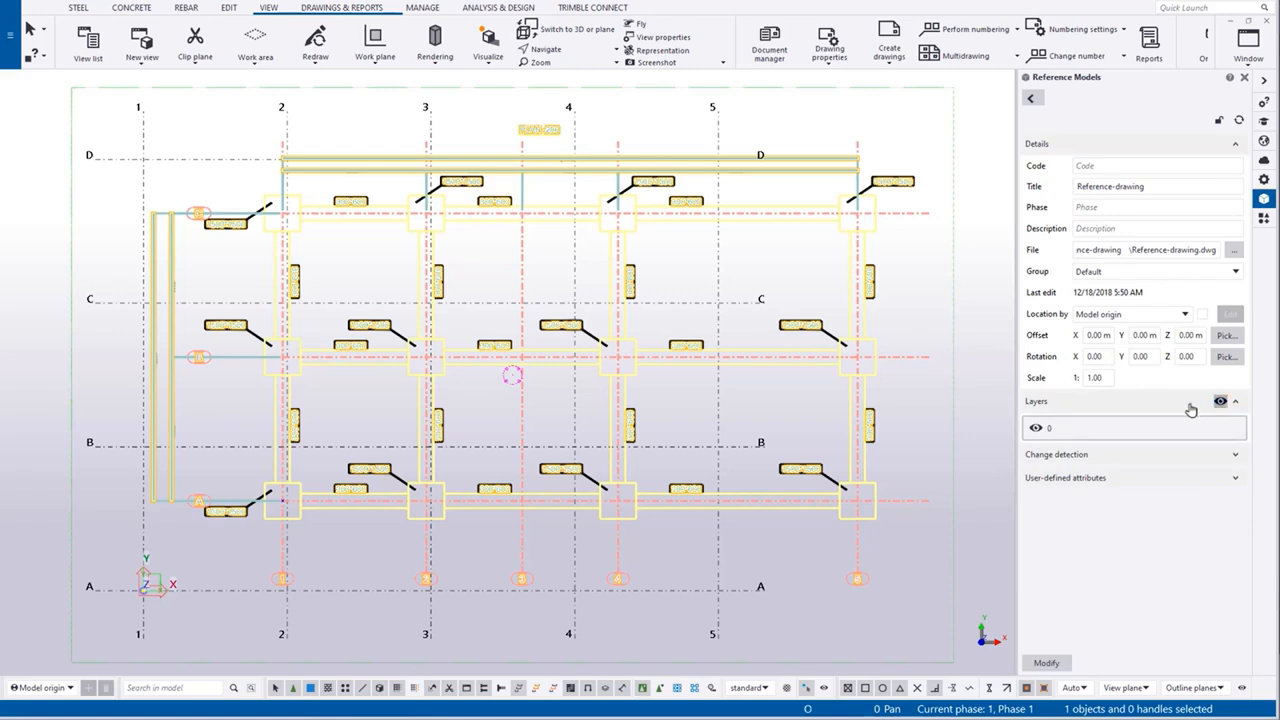
Step: Move the reference drawing from its A-1 grid intersection to the model origin, expanding the work area to include it
{"action": "right_click", "coordinate": [324, 556]}
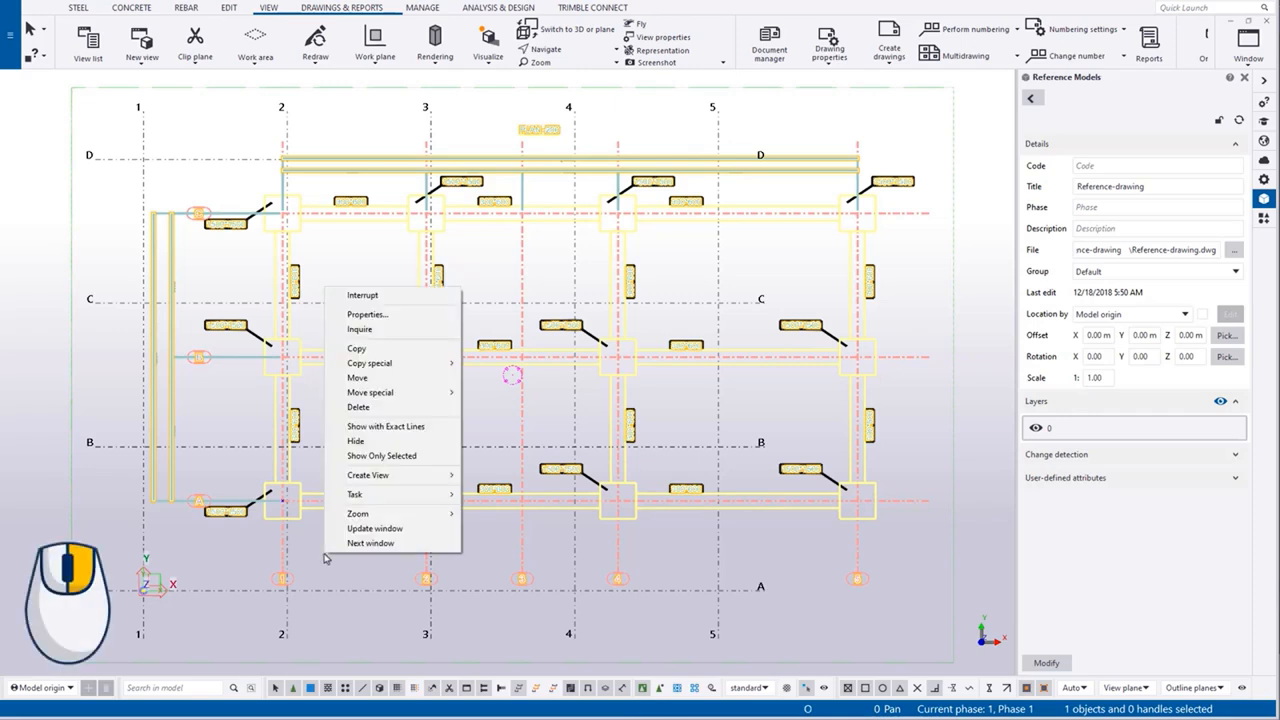
{"action": "left_click", "coordinate": [357, 377]}
{"action": "scroll", "coordinate": [263, 520], "scroll_direction": "up", "scroll_amount": 5}
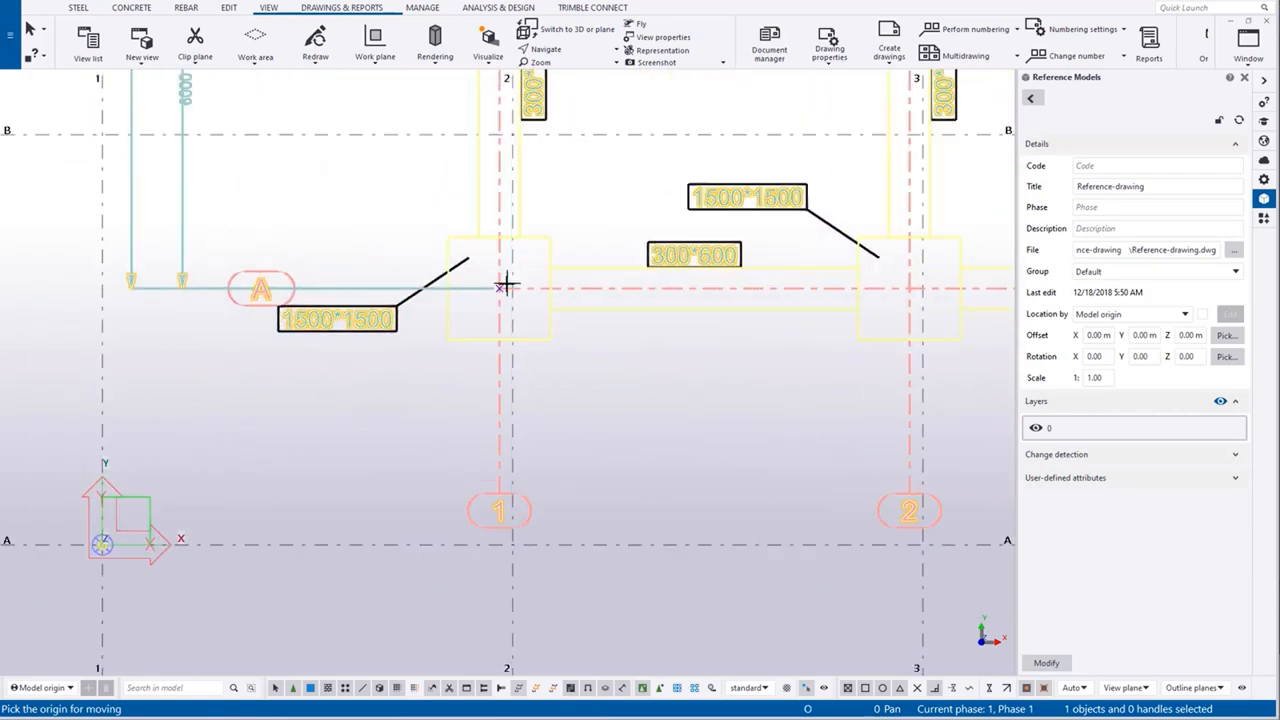
{"action": "left_click", "coordinate": [499, 289]}
{"action": "scroll", "coordinate": [104, 542], "scroll_direction": "up", "scroll_amount": 5}
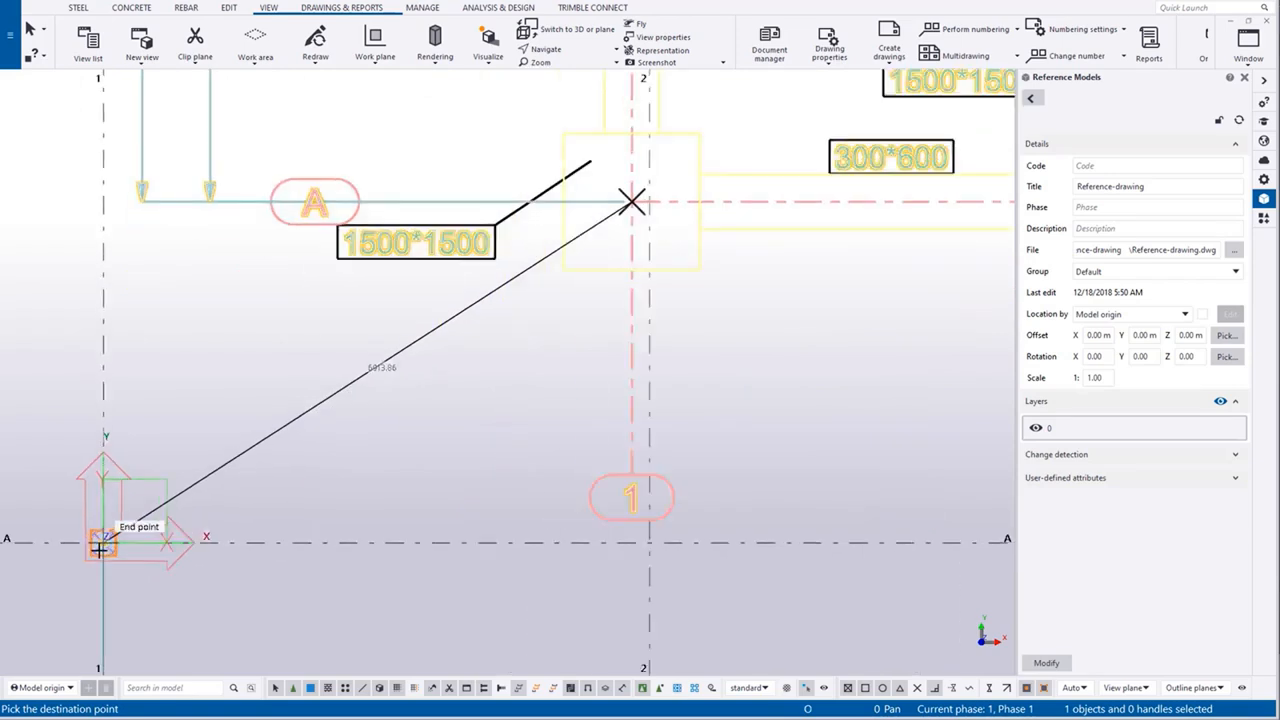
{"action": "left_click", "coordinate": [108, 541]}
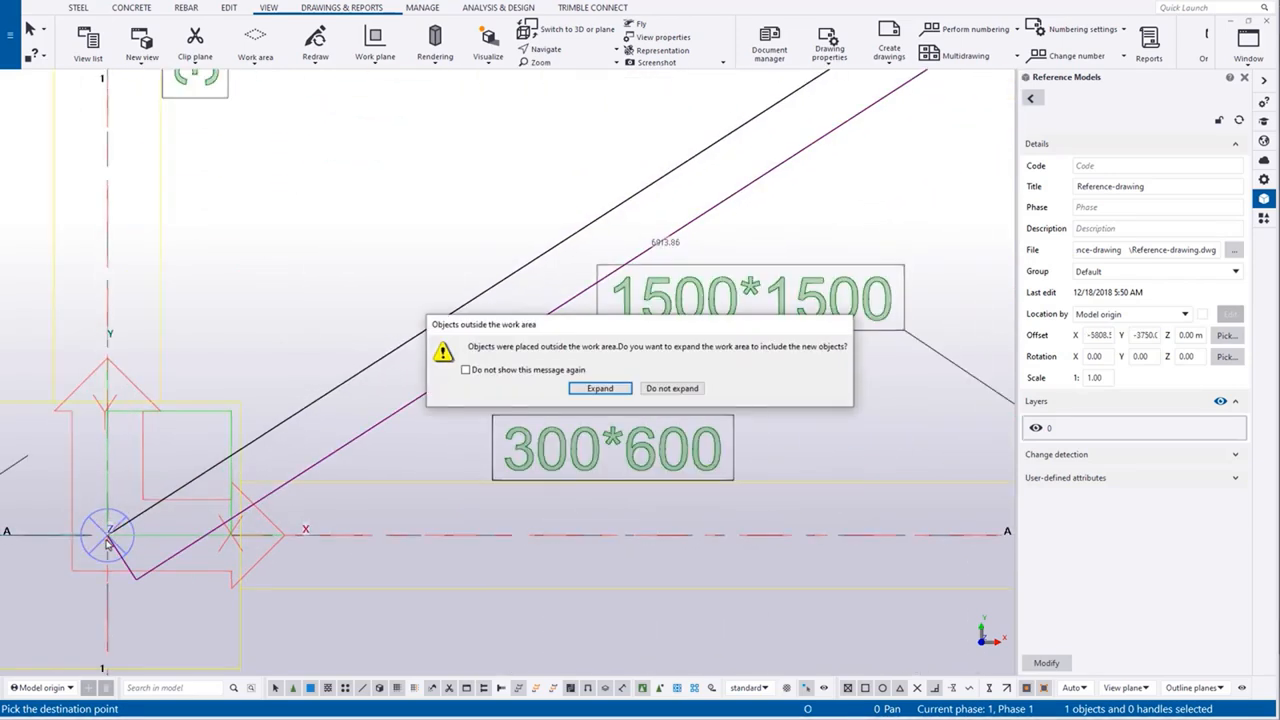
{"action": "left_click", "coordinate": [602, 389]}
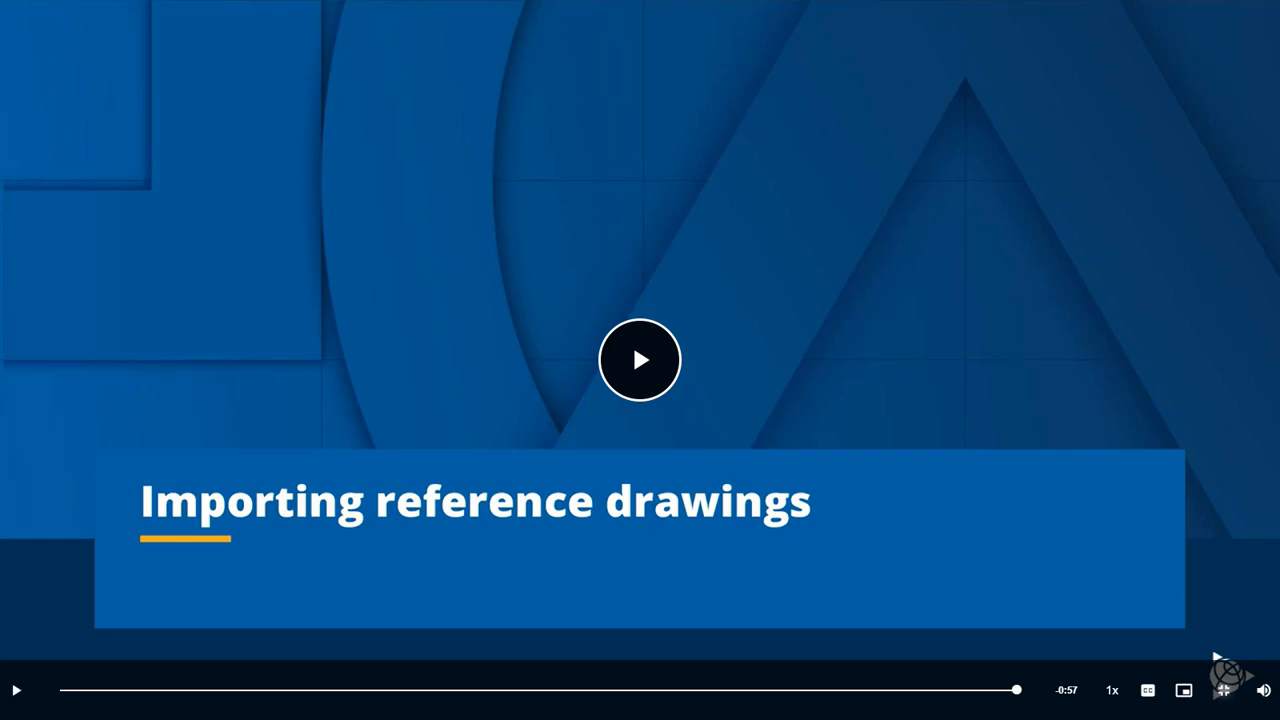
Step: Switch to the Trimble Learn course page and open lesson 2.4 Modifying grids
{"action": "left_click", "coordinate": [1222, 690]}
{"action": "scroll", "coordinate": [938, 551], "scroll_direction": "down", "scroll_amount": 2}
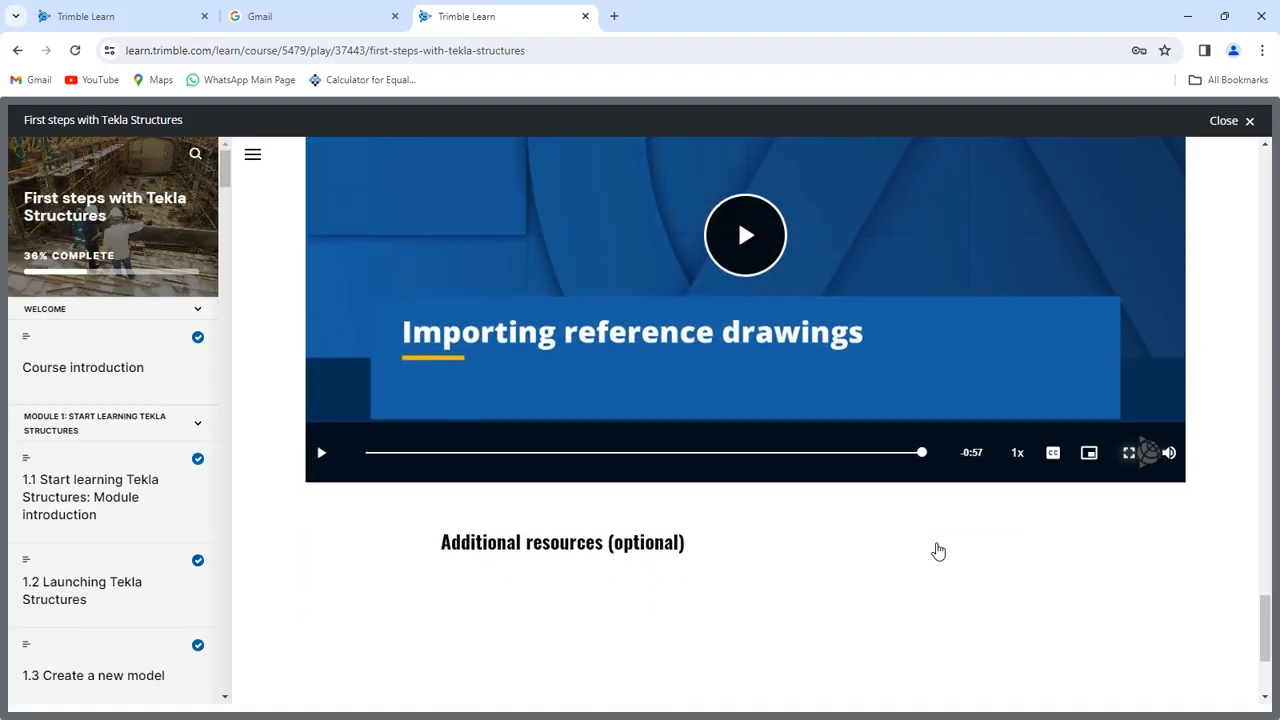
{"action": "scroll", "coordinate": [938, 551], "scroll_direction": "down", "scroll_amount": 2}
{"action": "scroll", "coordinate": [938, 551], "scroll_direction": "down", "scroll_amount": 1}
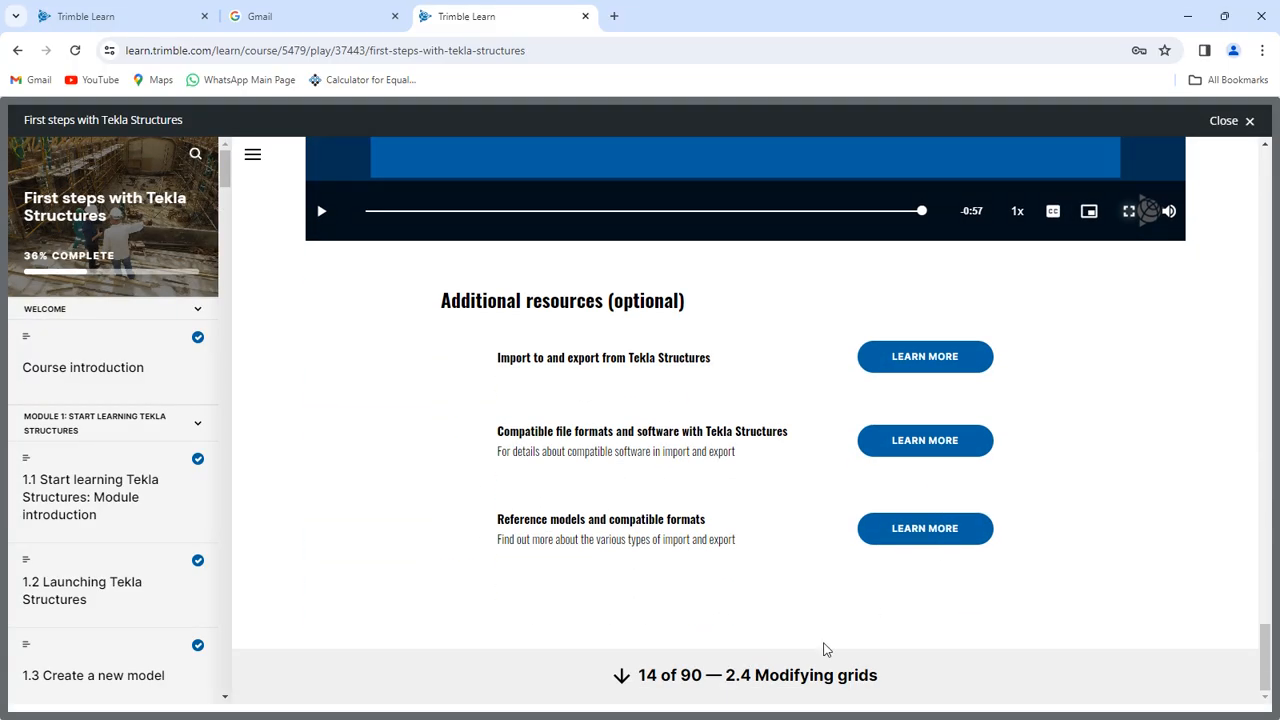
{"action": "left_click", "coordinate": [824, 650]}
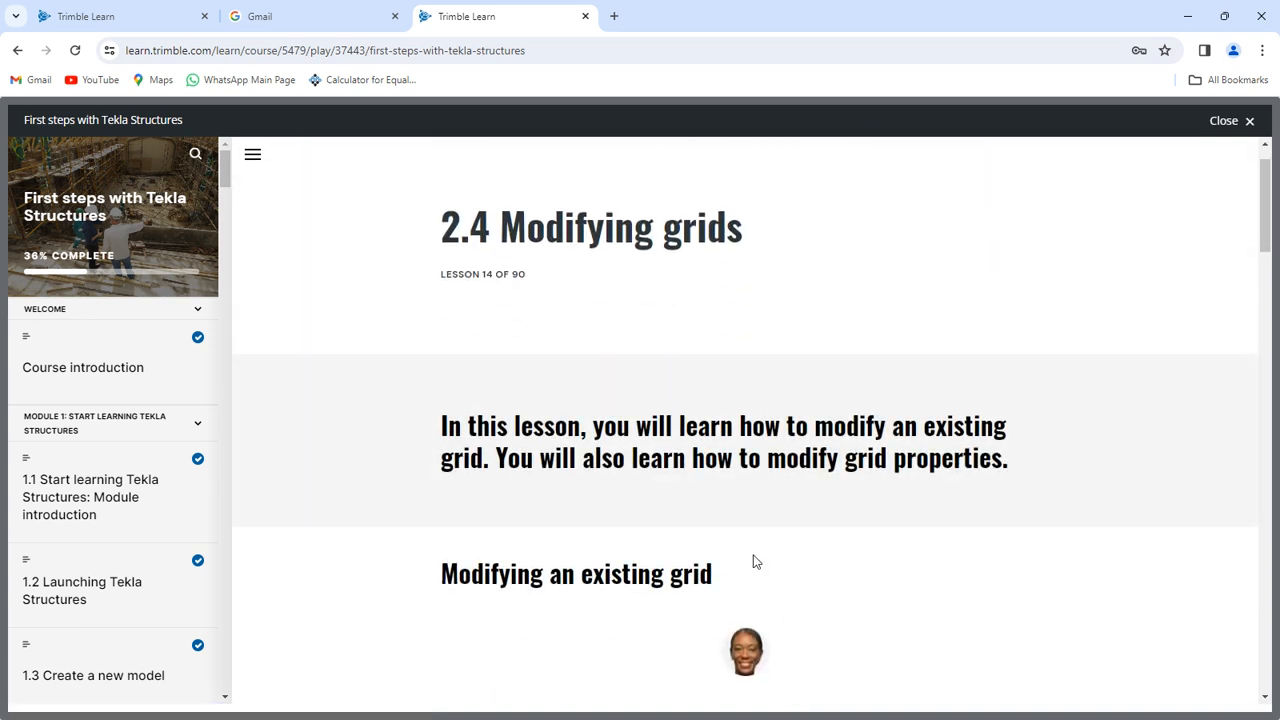
Step: Play the lesson video "Modifying an existing grid" in full screen
{"action": "scroll", "coordinate": [755, 562], "scroll_direction": "down", "scroll_amount": 7}
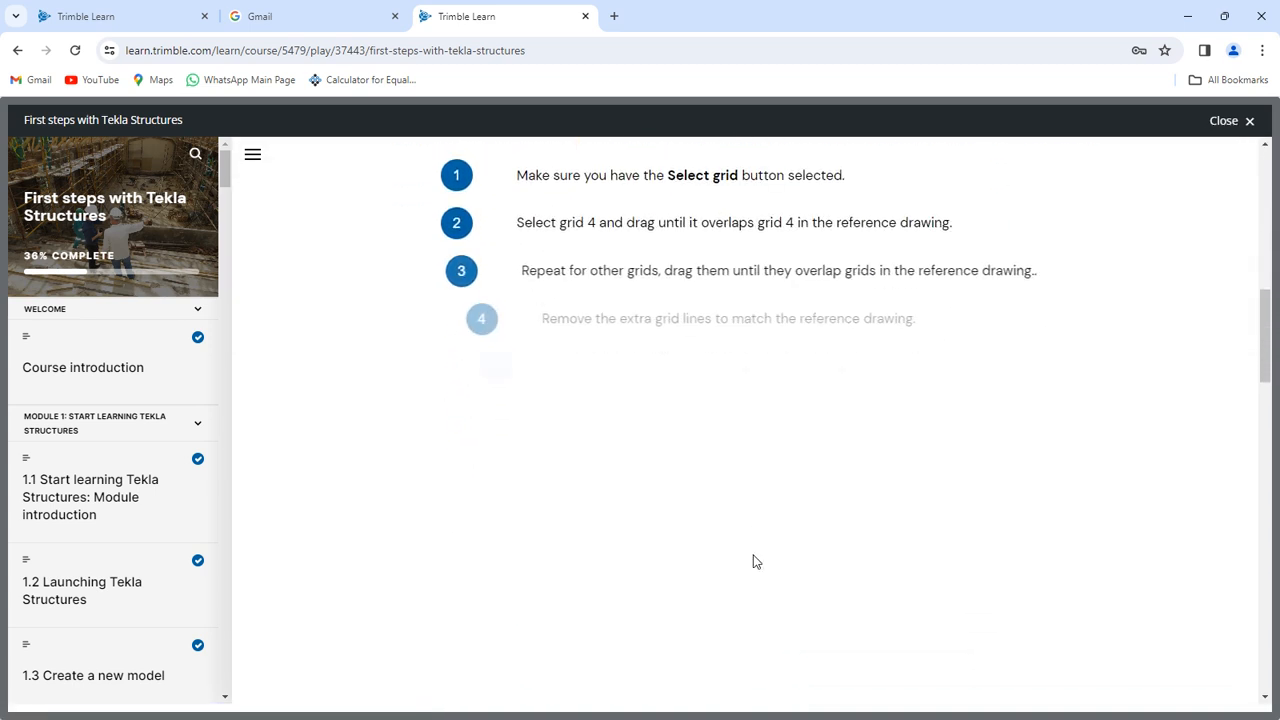
{"action": "scroll", "coordinate": [755, 562], "scroll_direction": "down", "scroll_amount": 5}
{"action": "left_click", "coordinate": [749, 482]}
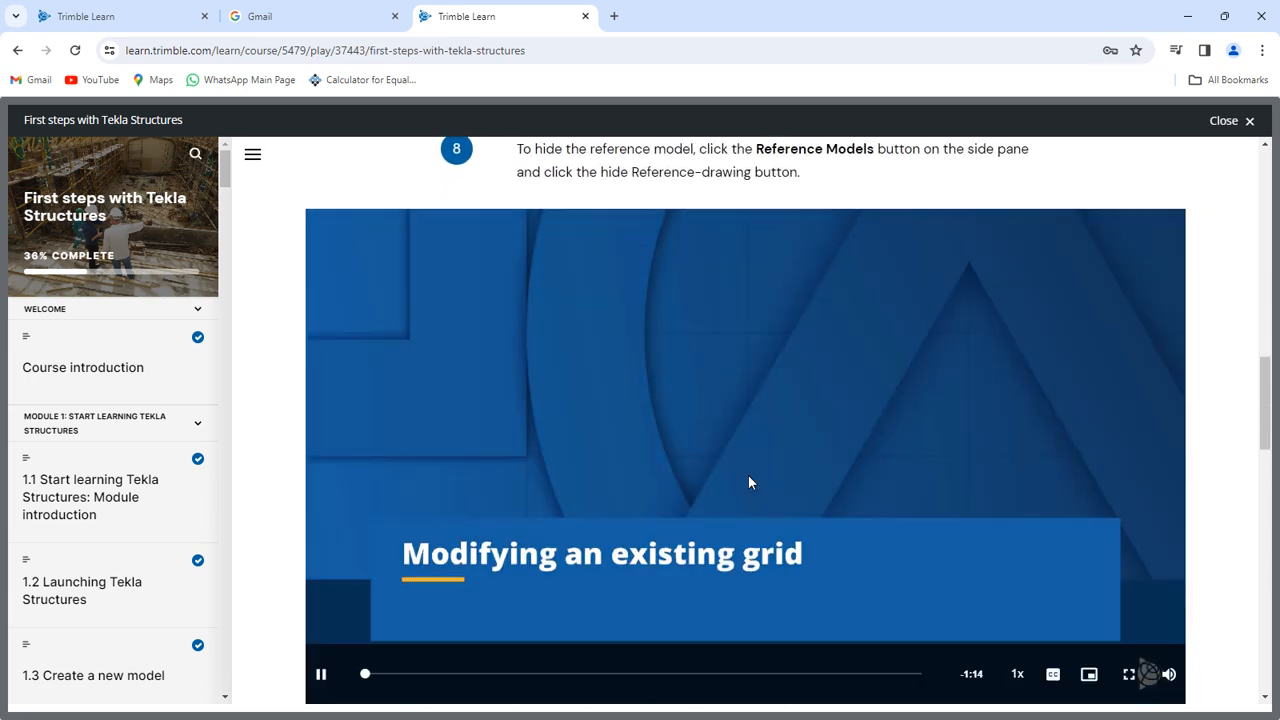
{"action": "left_click", "coordinate": [1129, 675]}
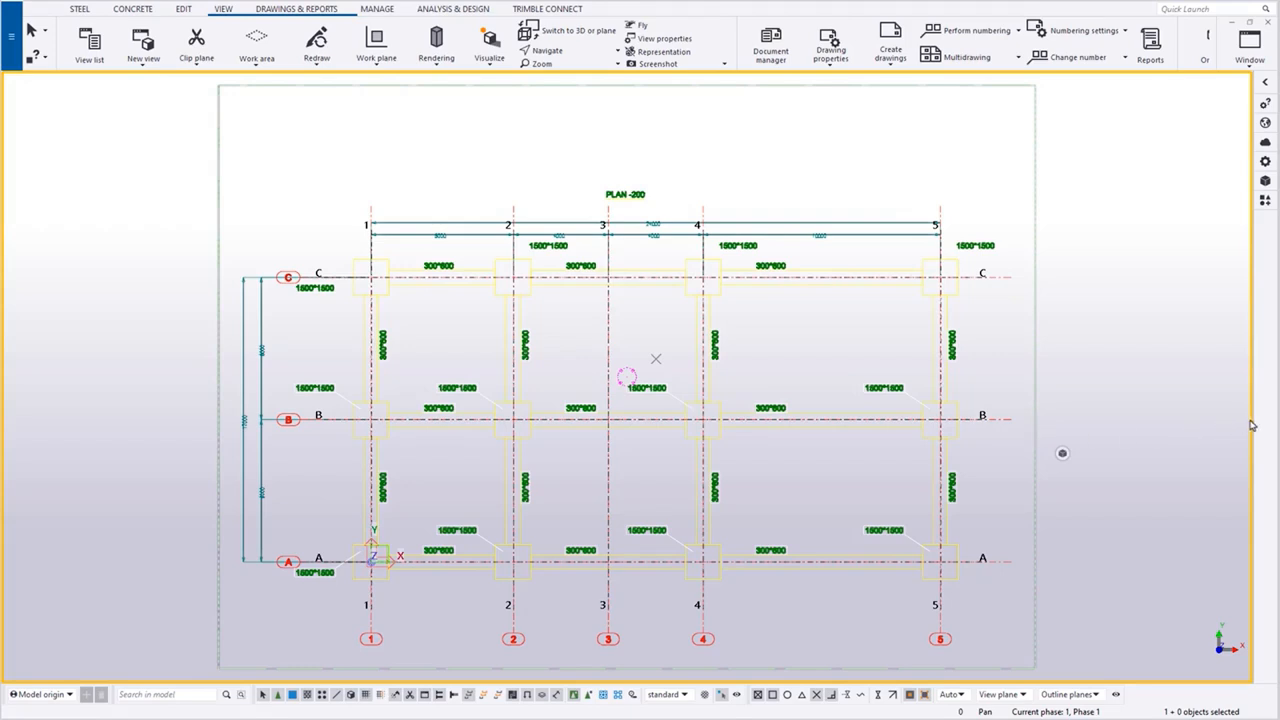
Step: Fit the work area to the entire model and toggle rollover highlighting of objects
{"action": "right_click", "coordinate": [1016, 368]}
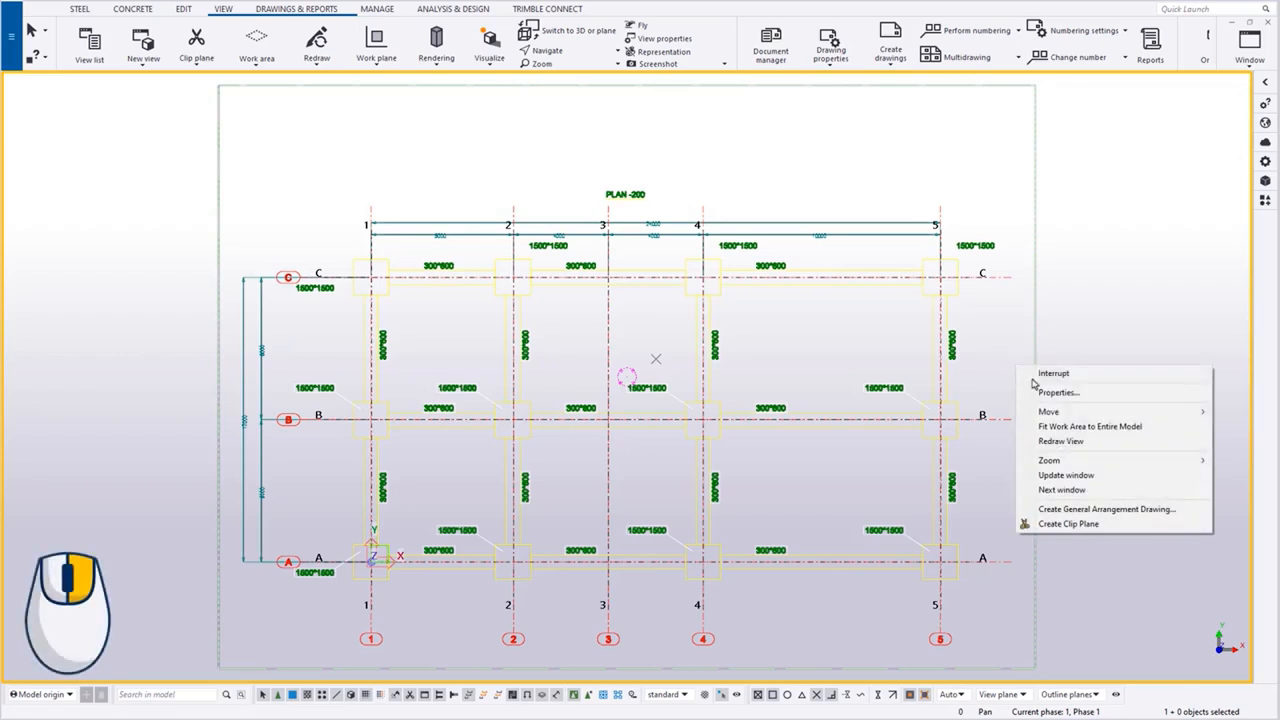
{"action": "left_click", "coordinate": [1056, 428]}
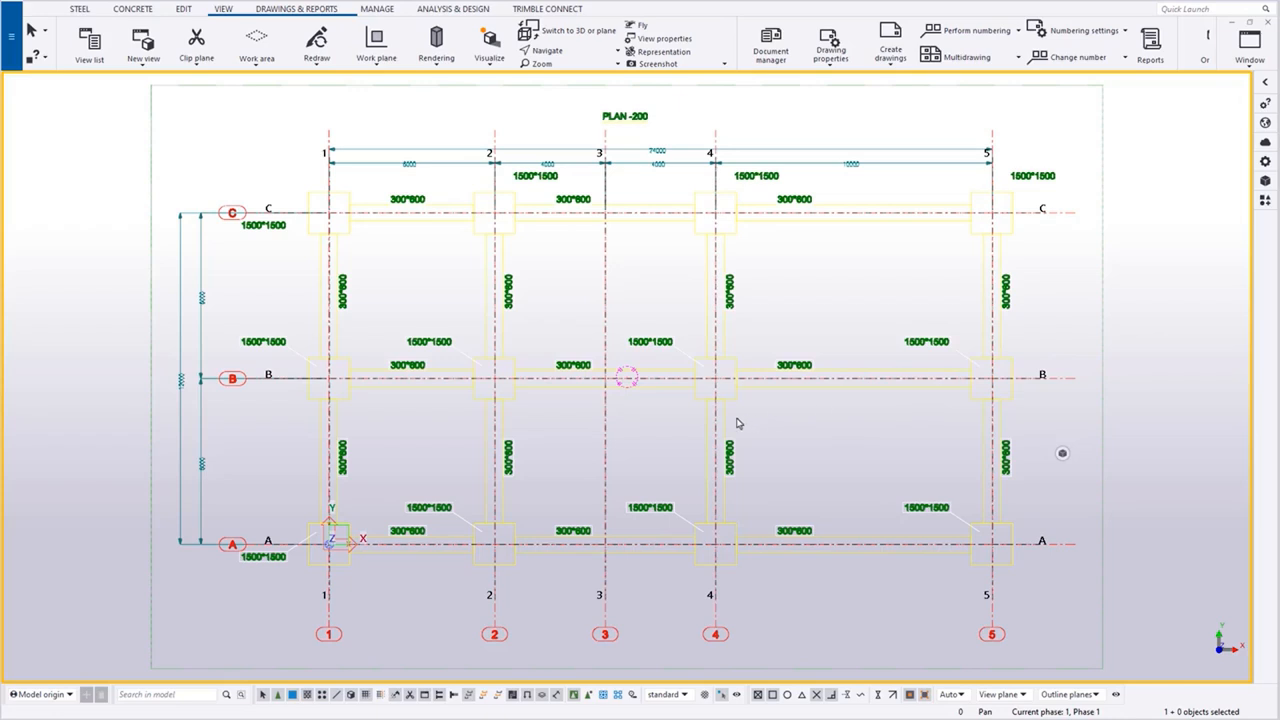
{"action": "key", "text": "h"}
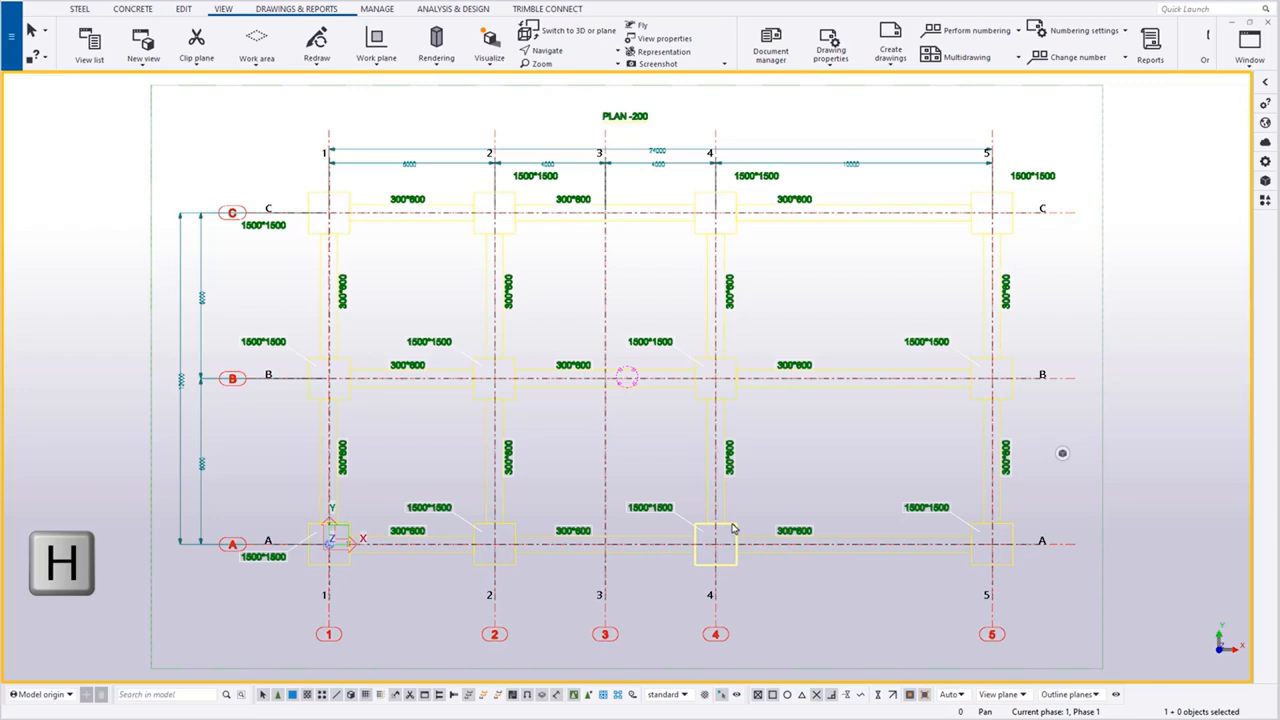
Step: Switch the plan view to 3D and redraw the view
{"action": "key", "text": "ctrl+p"}
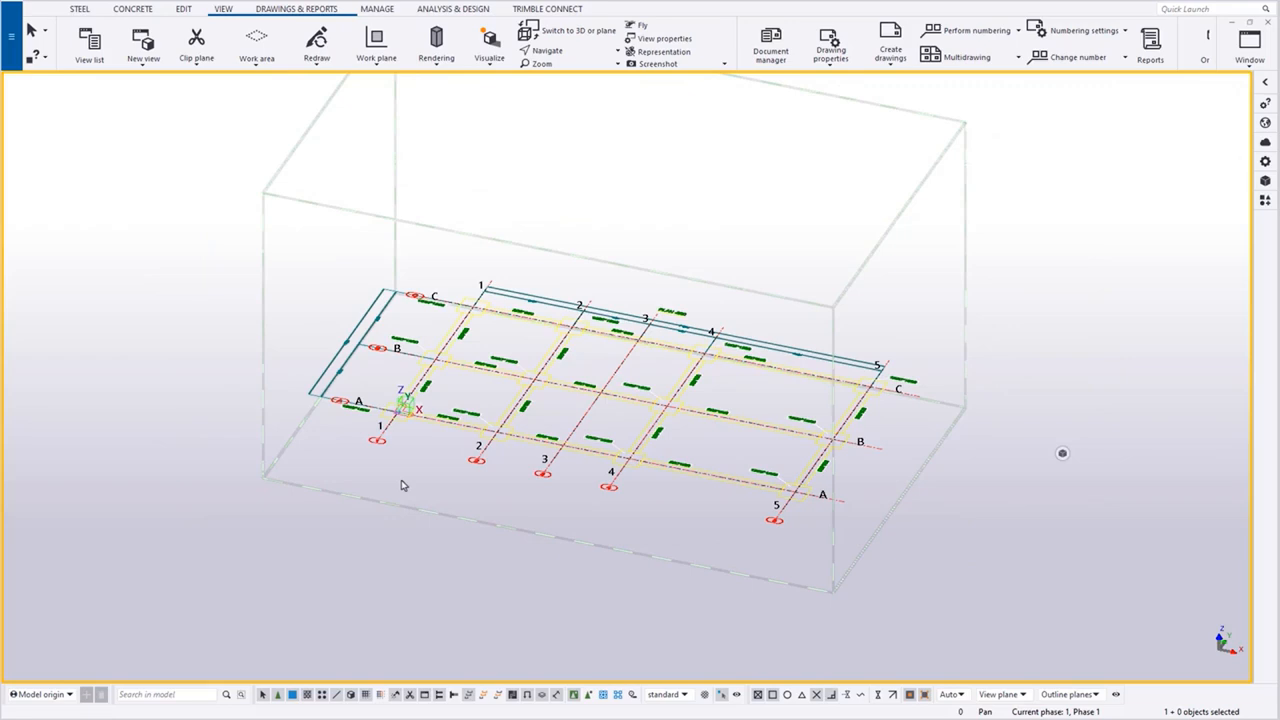
{"action": "key", "text": "ctrl+shift"}
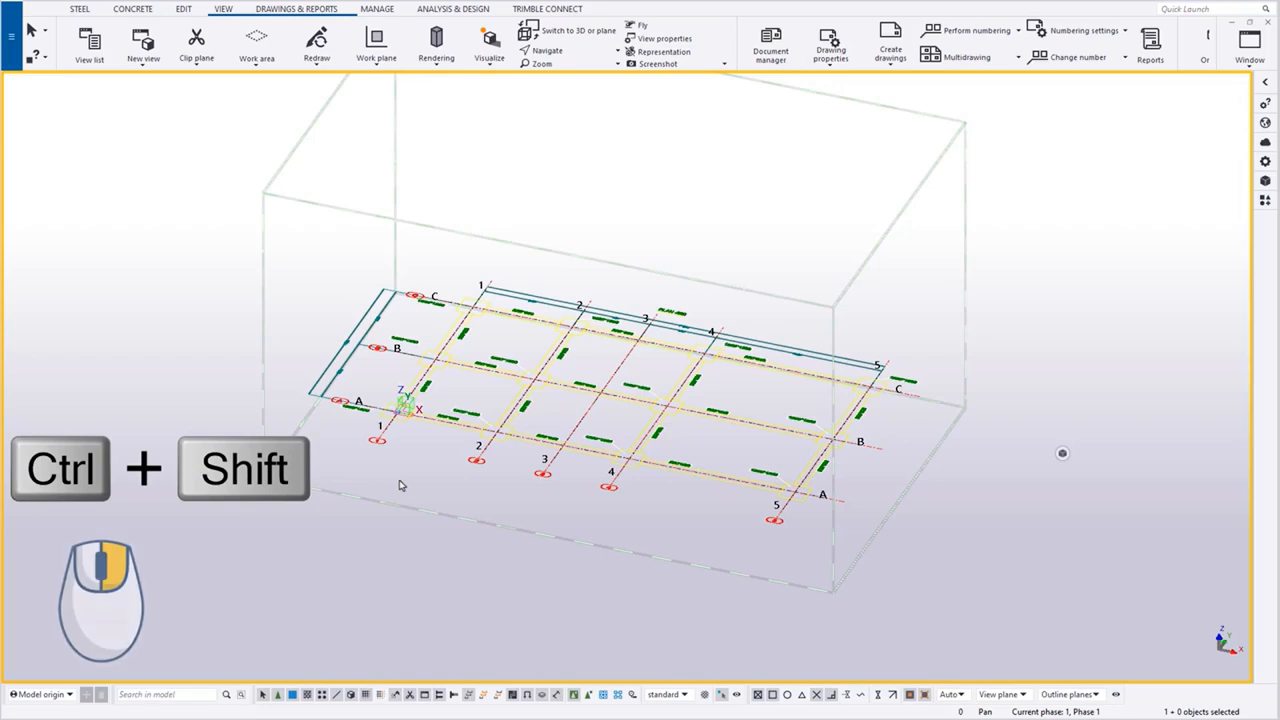
{"action": "right_click", "coordinate": [394, 478], "text": "ctrl+shift"}
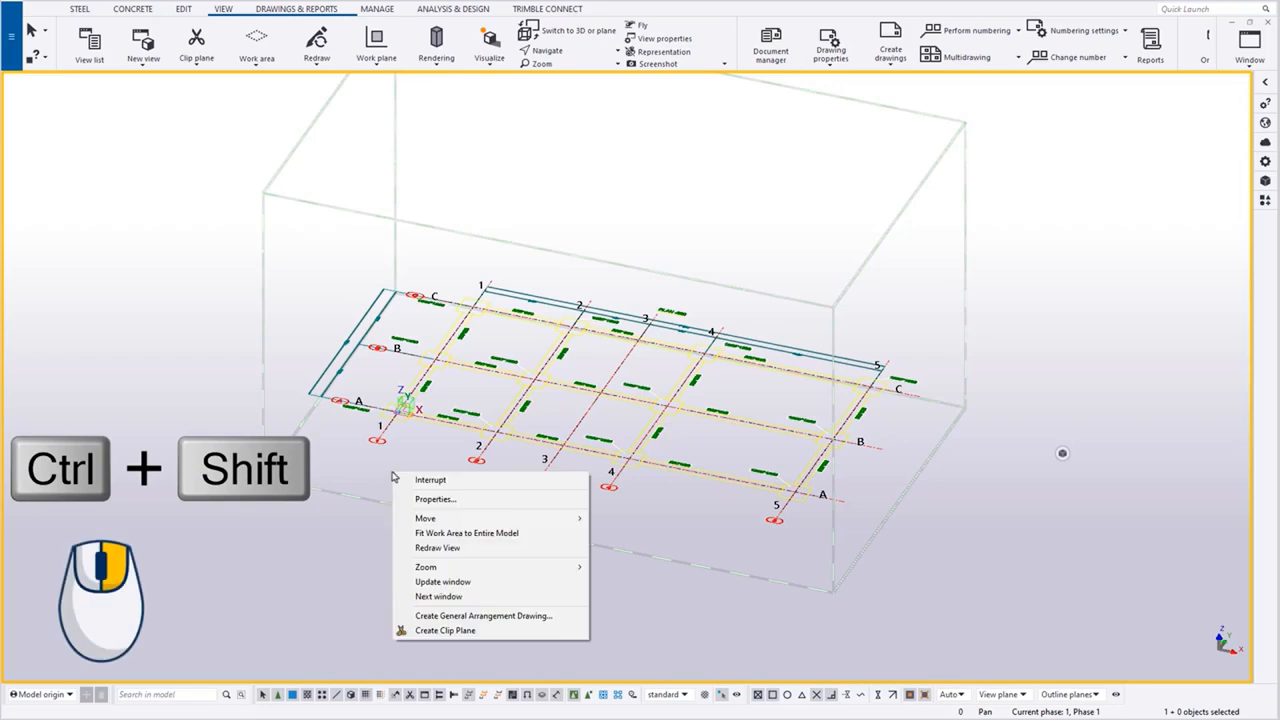
{"action": "left_click", "coordinate": [431, 549]}
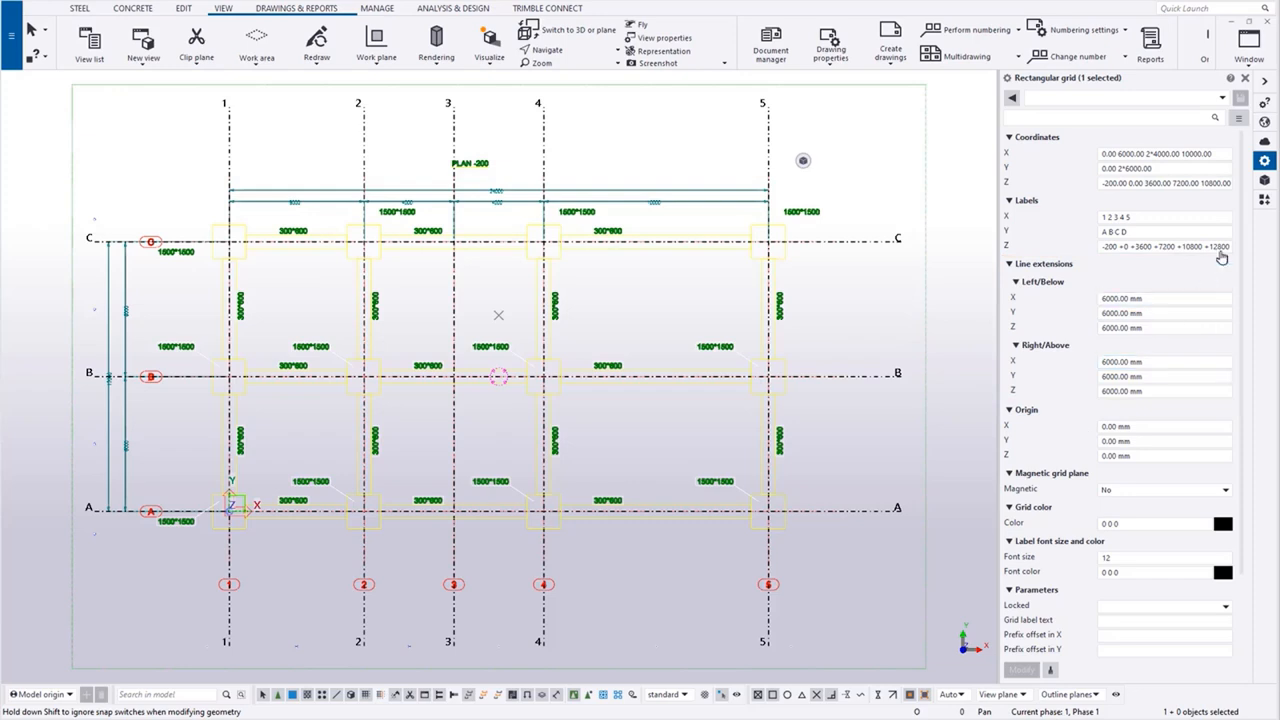
Step: Hide the Reference-drawing reference model in the view
{"action": "left_click", "coordinate": [1264, 180]}
{"action": "left_click", "coordinate": [1039, 170]}
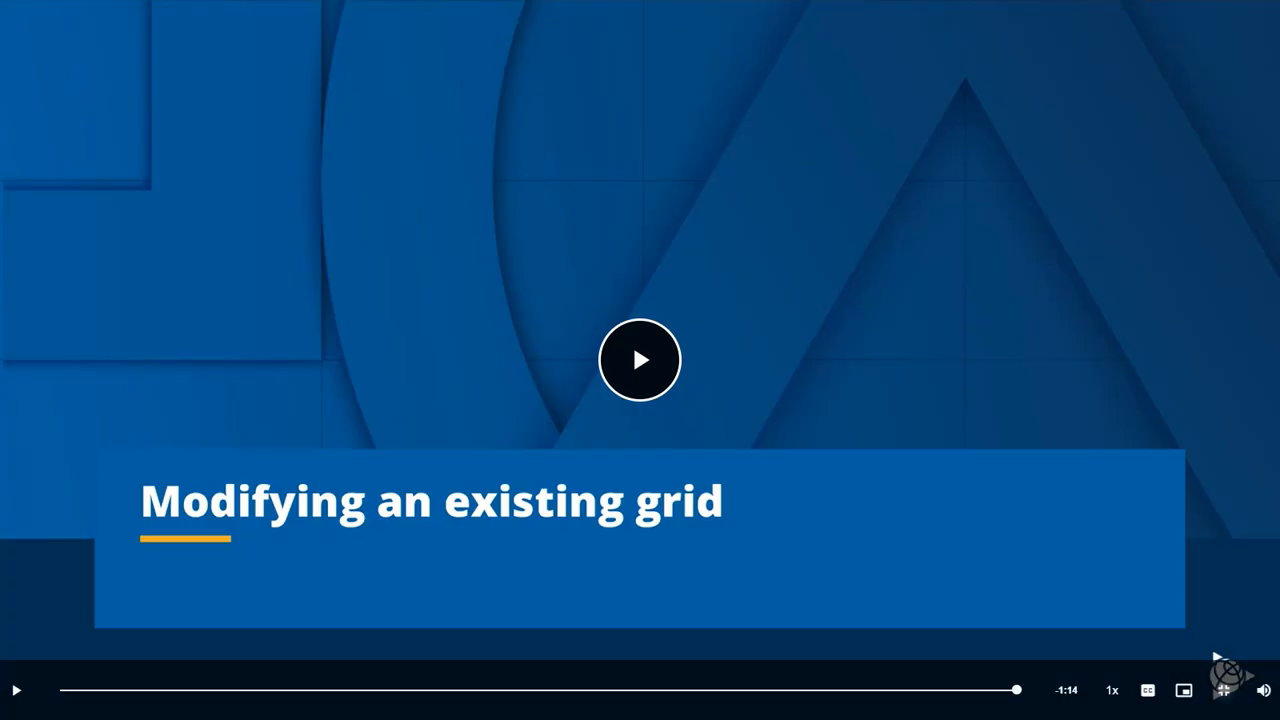
Step: Leave the finished video and play the lesson's "Modifying grids" video in full screen
{"action": "key", "text": "Escape"}
{"action": "scroll", "coordinate": [751, 449], "scroll_direction": "down", "scroll_amount": 8}
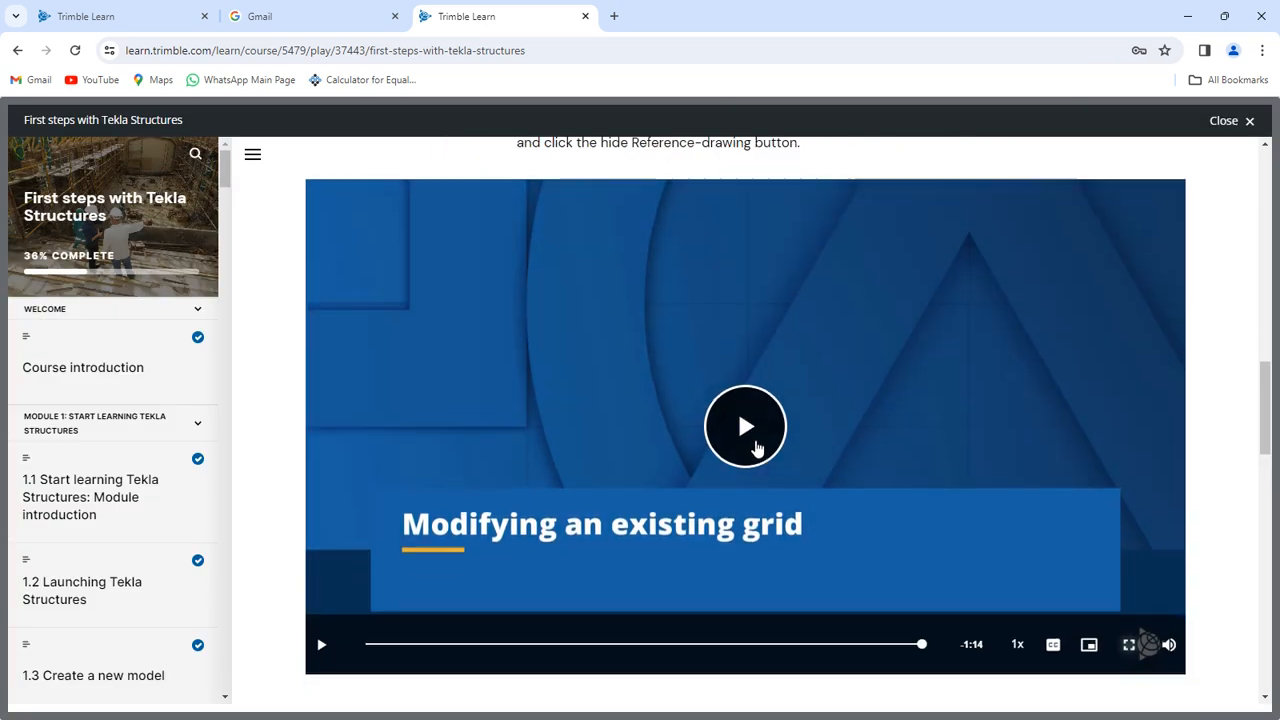
{"action": "scroll", "coordinate": [760, 449], "scroll_direction": "down", "scroll_amount": 5}
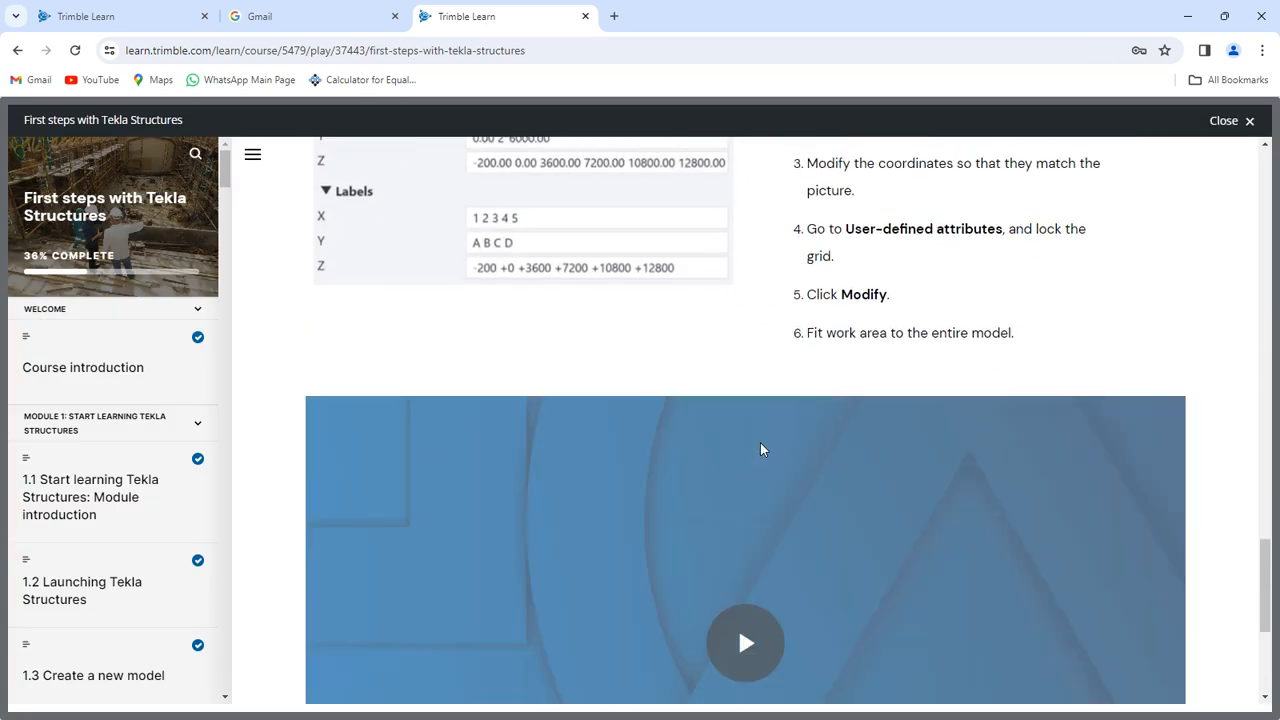
{"action": "left_click", "coordinate": [741, 484]}
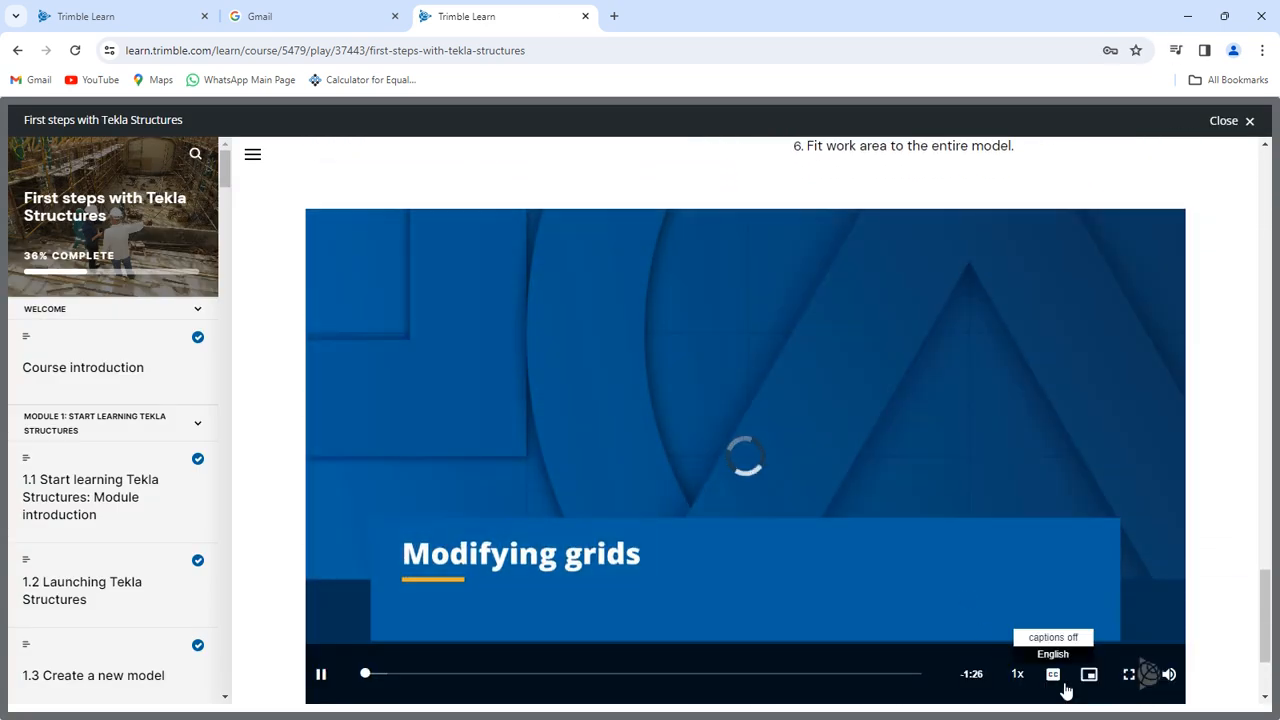
{"action": "left_click", "coordinate": [1129, 677]}
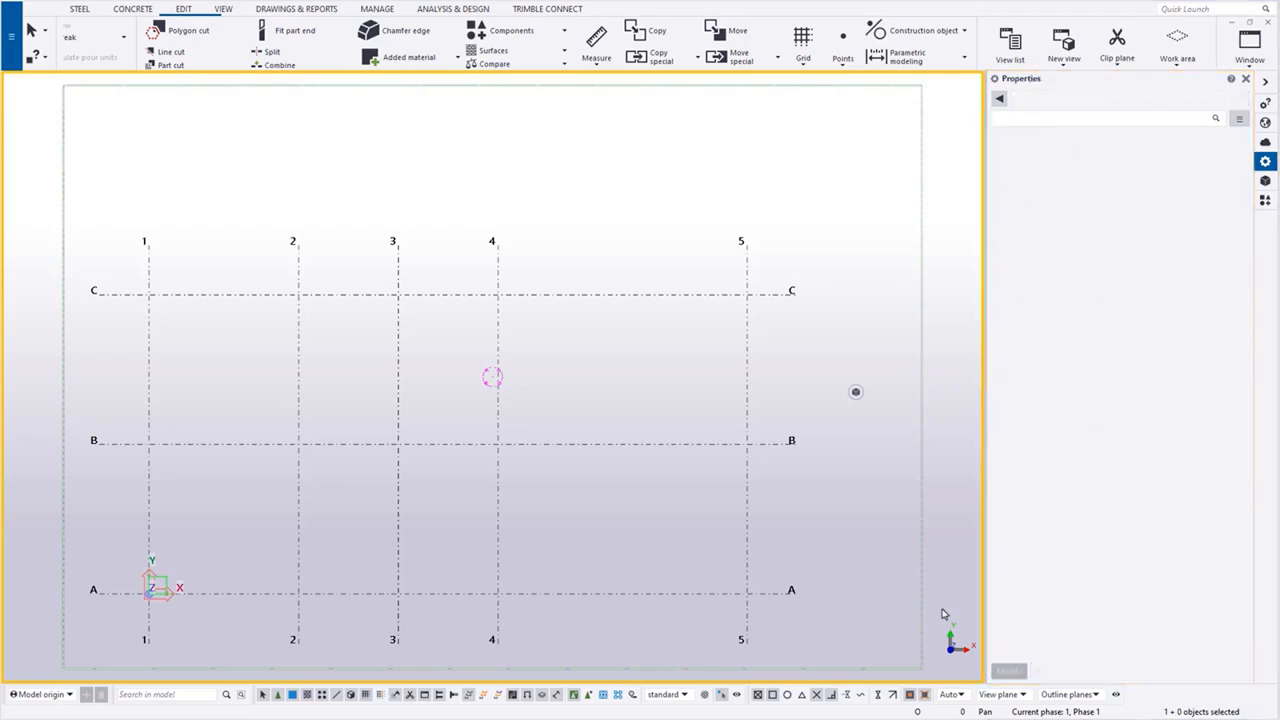
Step: Select the rectangular grid to inspect its properties, check the grid levels in the elevation view, and return to the plan view
{"action": "left_click", "coordinate": [747, 487]}
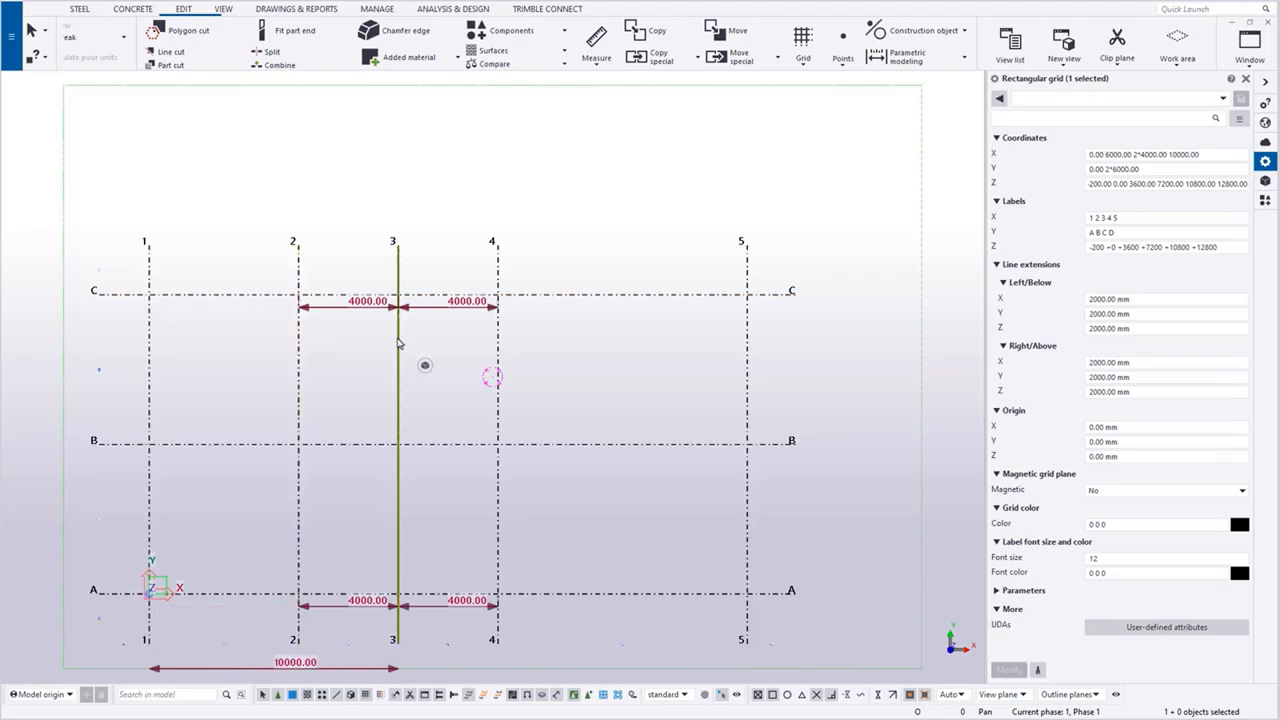
{"action": "left_click", "coordinate": [132, 595]}
{"action": "key", "text": "ctrl+Tab"}
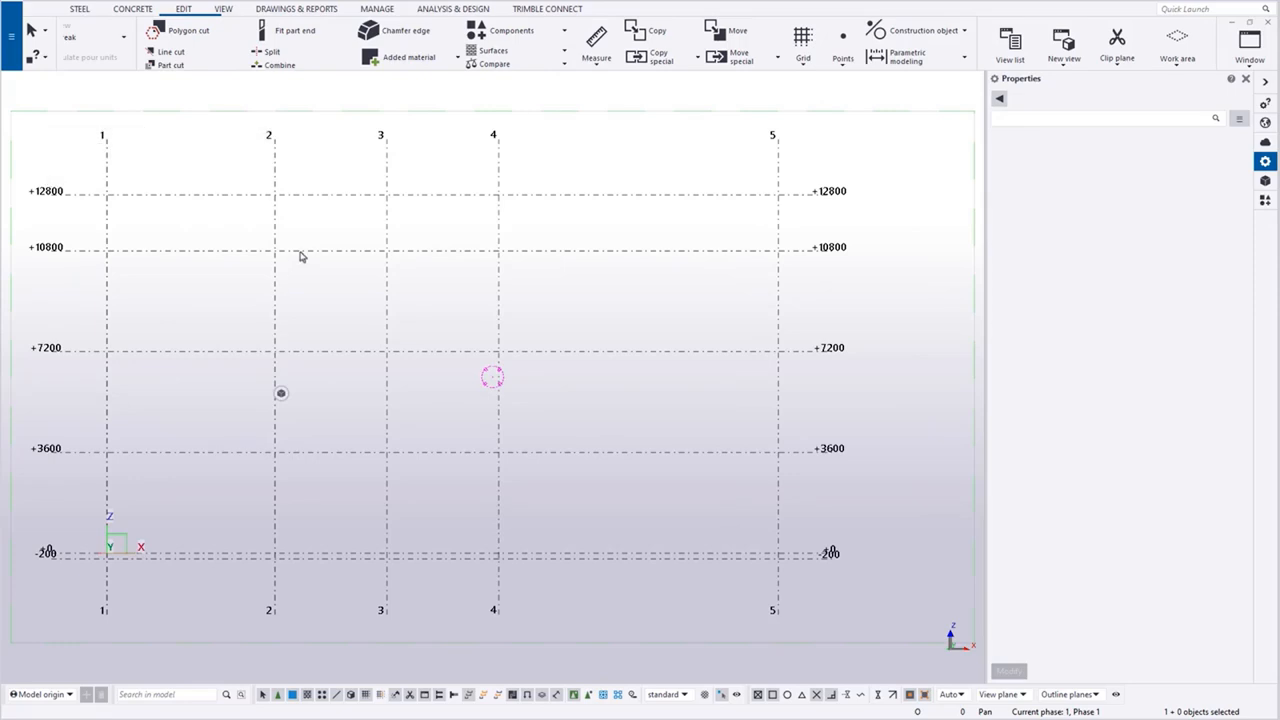
{"action": "left_click", "coordinate": [294, 299]}
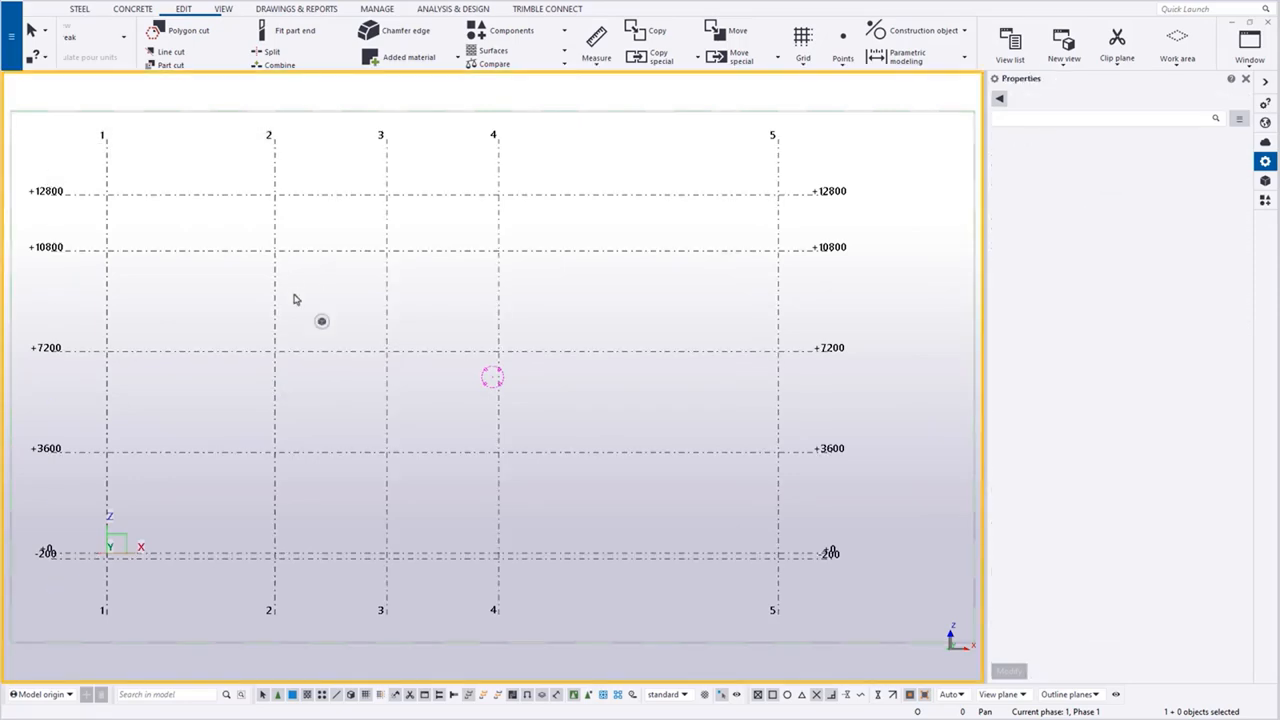
{"action": "key", "text": "ctrl+Tab"}
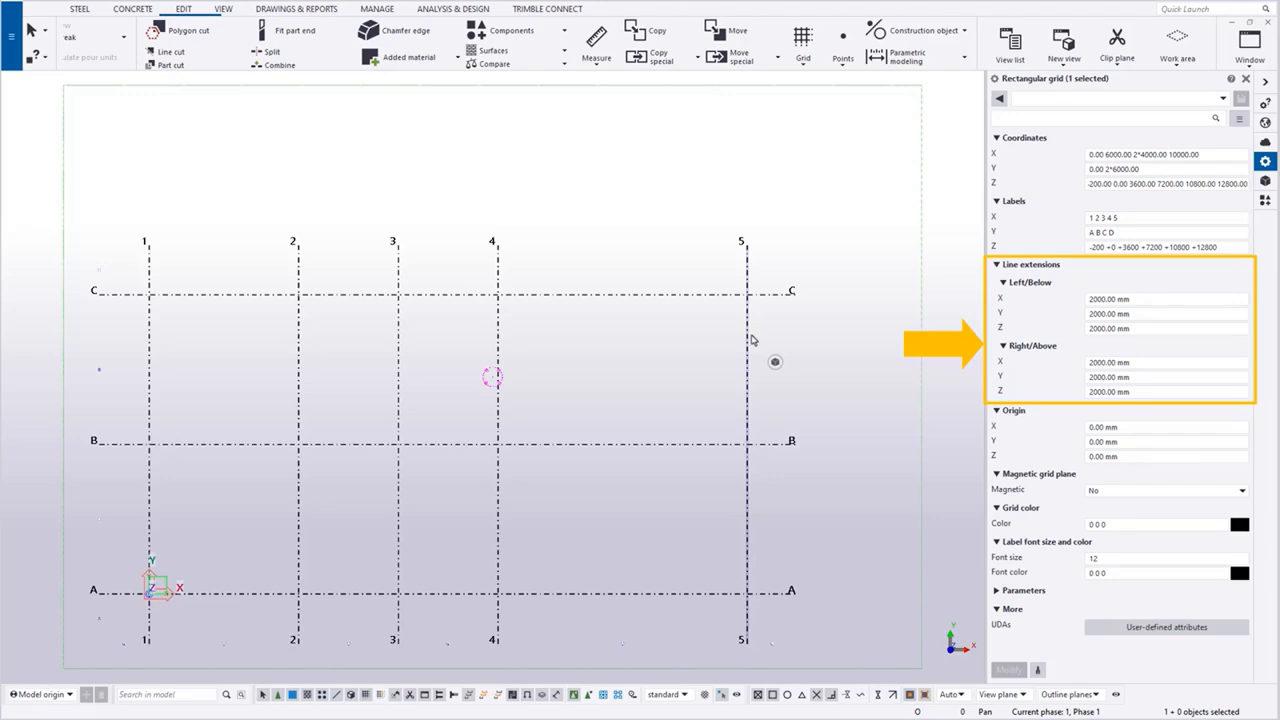
Step: Examine the rectangular grid's color, label font color and label font size settings
{"action": "left_click", "coordinate": [1239, 524]}
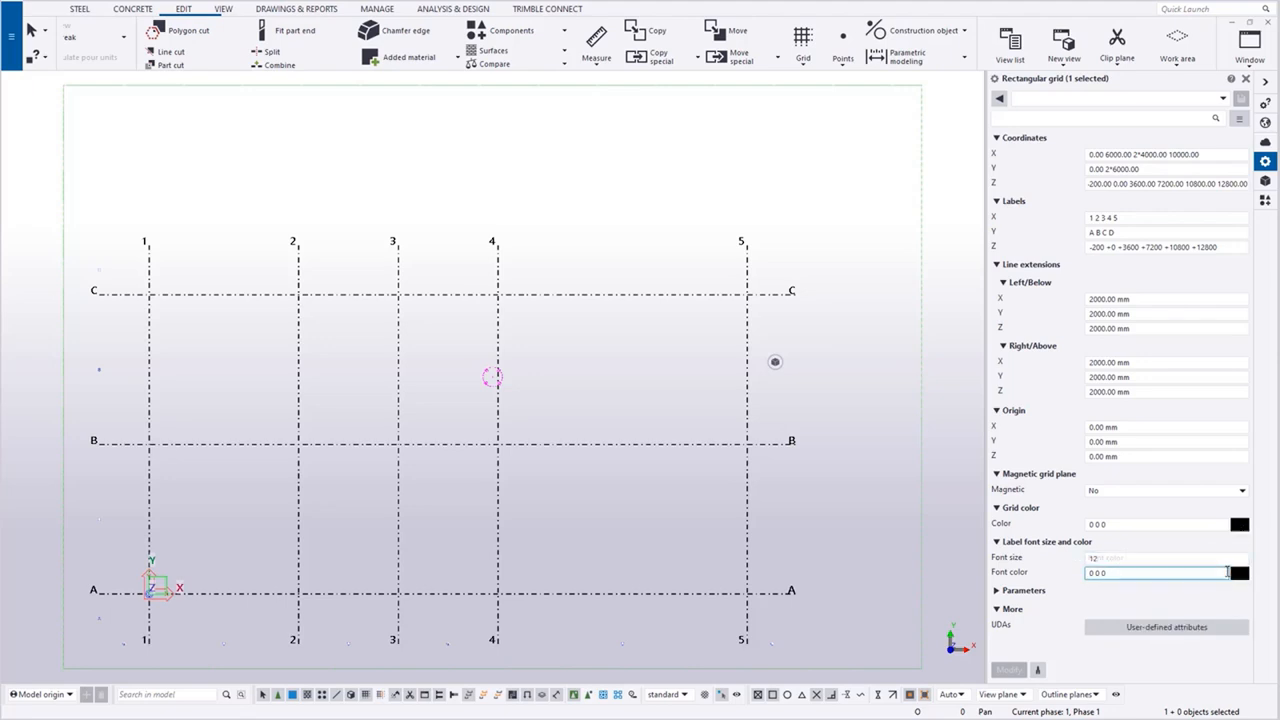
{"action": "left_click", "coordinate": [1239, 575]}
{"action": "left_click", "coordinate": [1143, 558]}
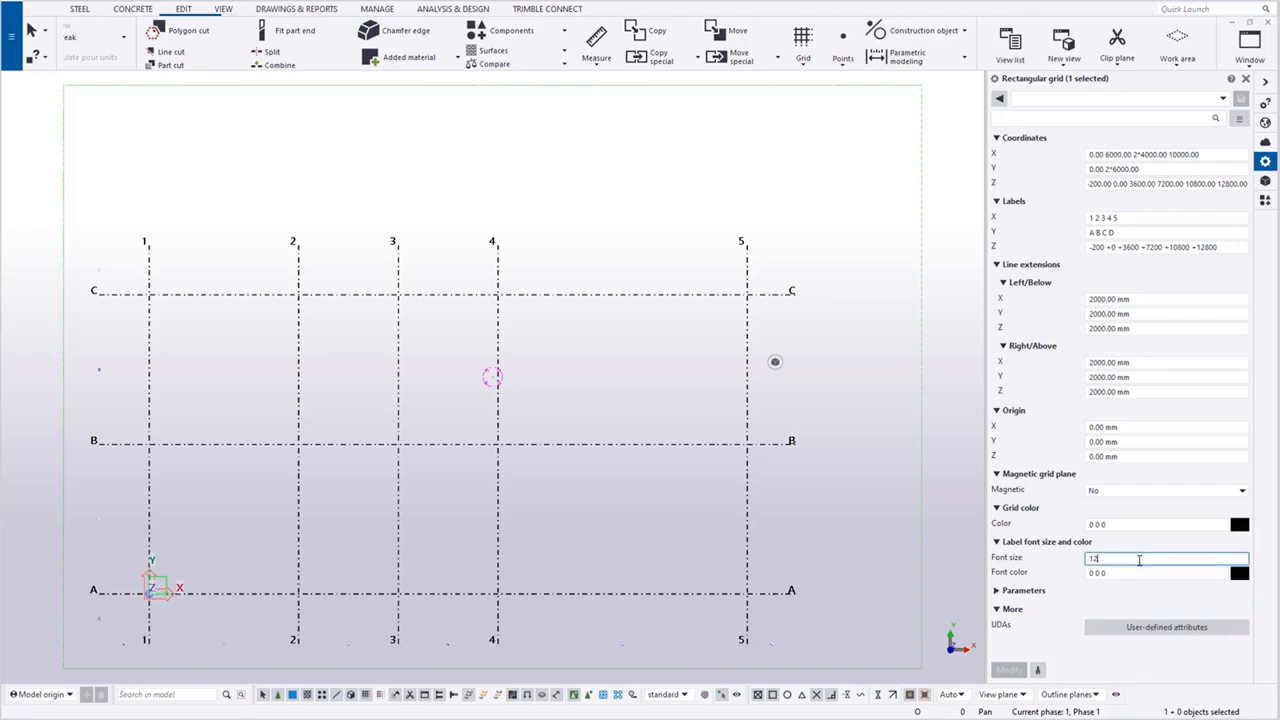
Step: Lock the rectangular grid by setting Locked to Yes in its user-defined attributes, and apply the grid modifications
{"action": "left_click", "coordinate": [1157, 628]}
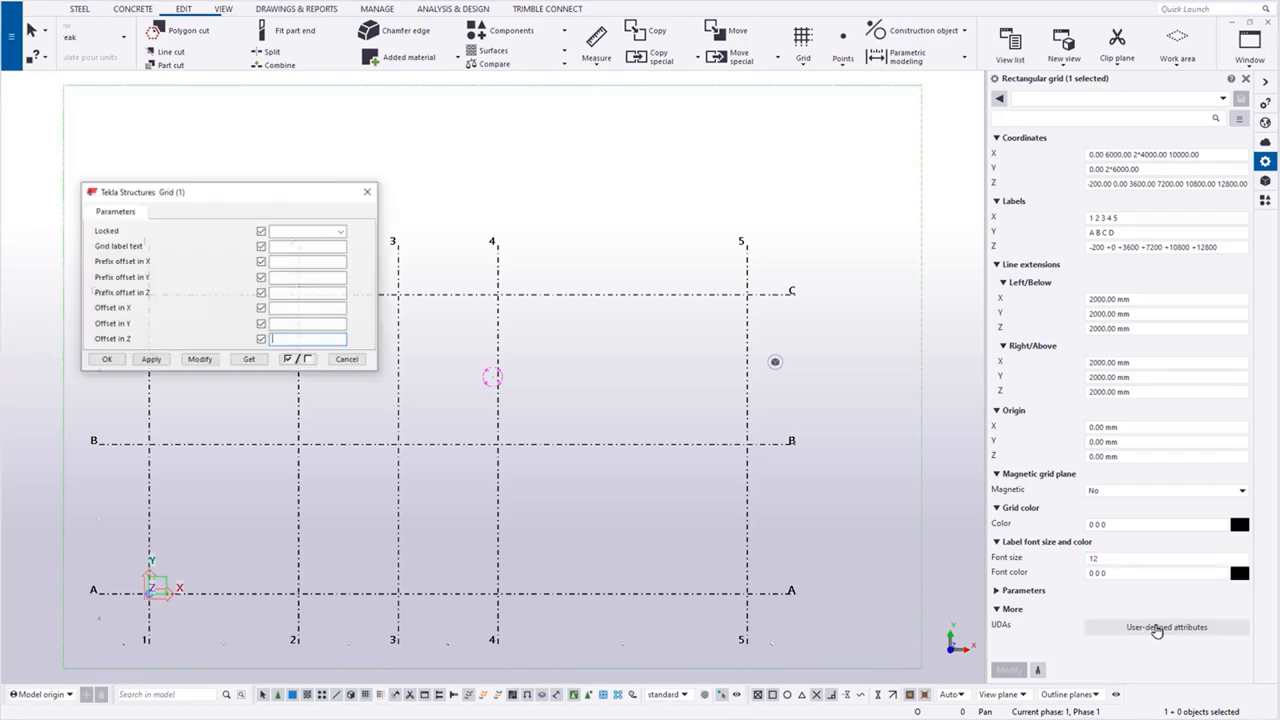
{"action": "left_click", "coordinate": [320, 231]}
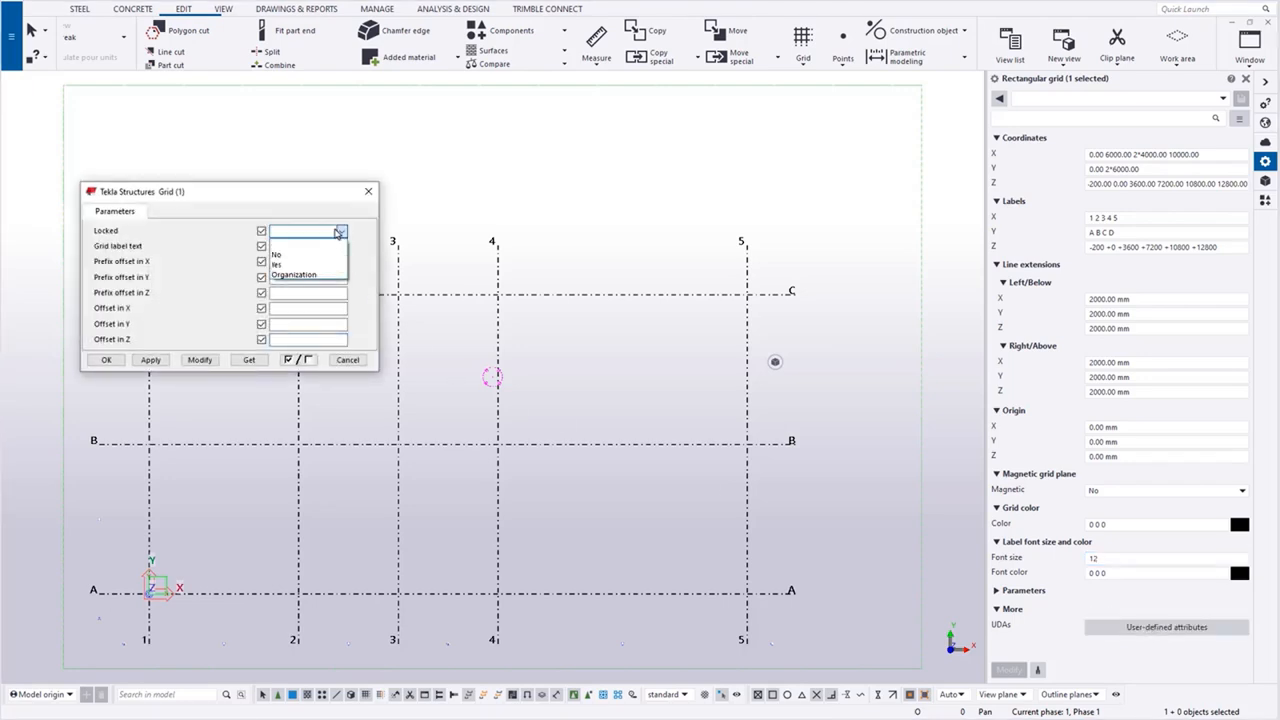
{"action": "left_click", "coordinate": [308, 262]}
{"action": "left_click", "coordinate": [196, 362]}
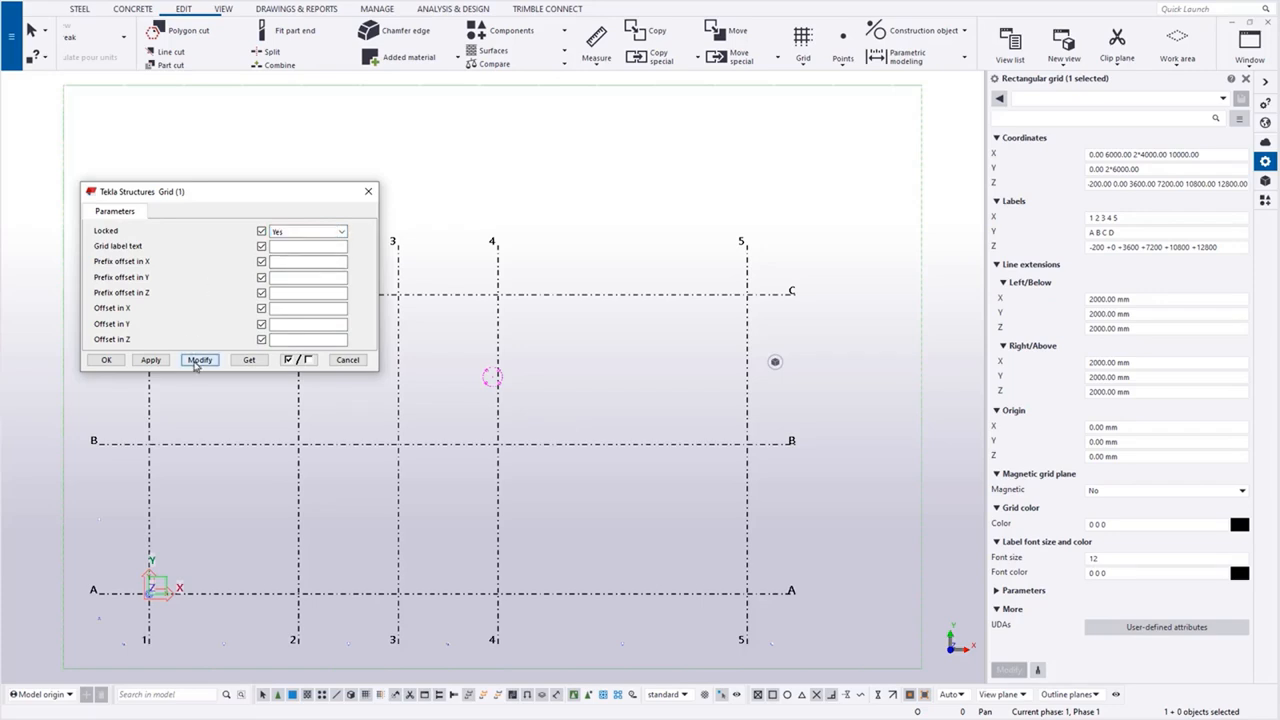
{"action": "left_click", "coordinate": [107, 364]}
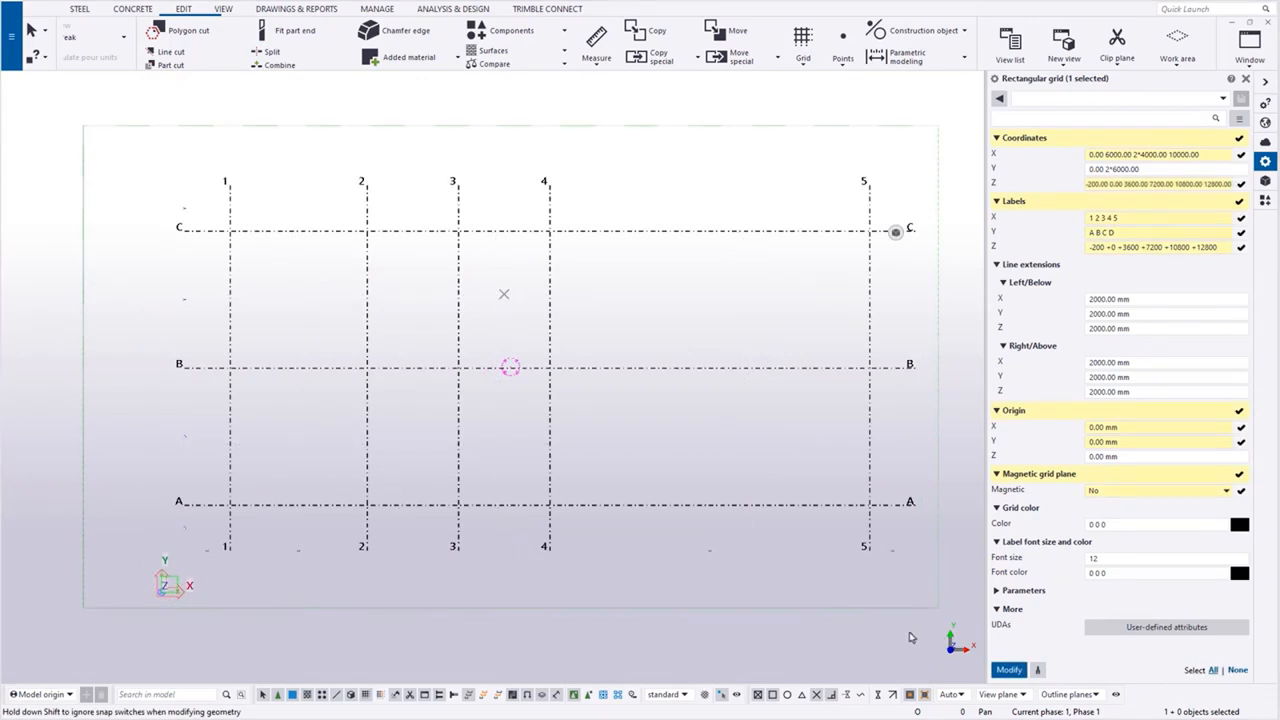
{"action": "left_click", "coordinate": [1010, 670]}
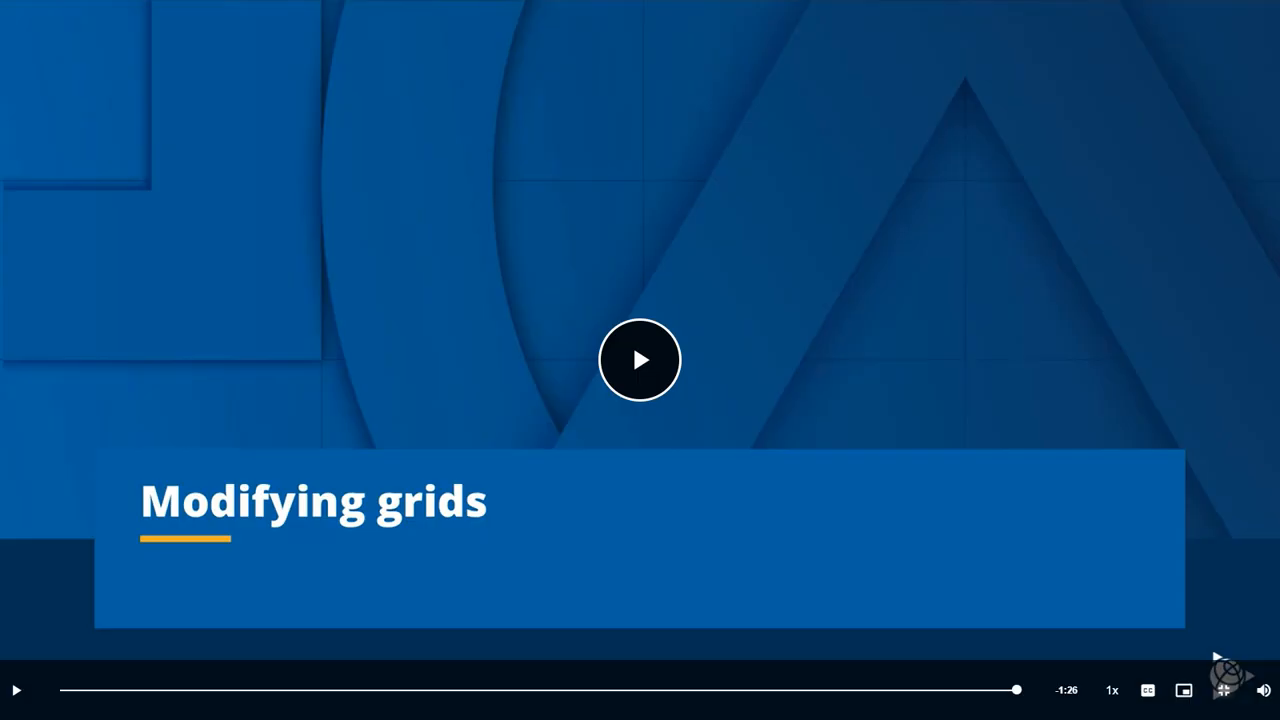
Step: Leave the full-screen video and go to the end of the lesson page for lesson 2.5 Creating views along grid lines
{"action": "left_click", "coordinate": [1222, 690]}
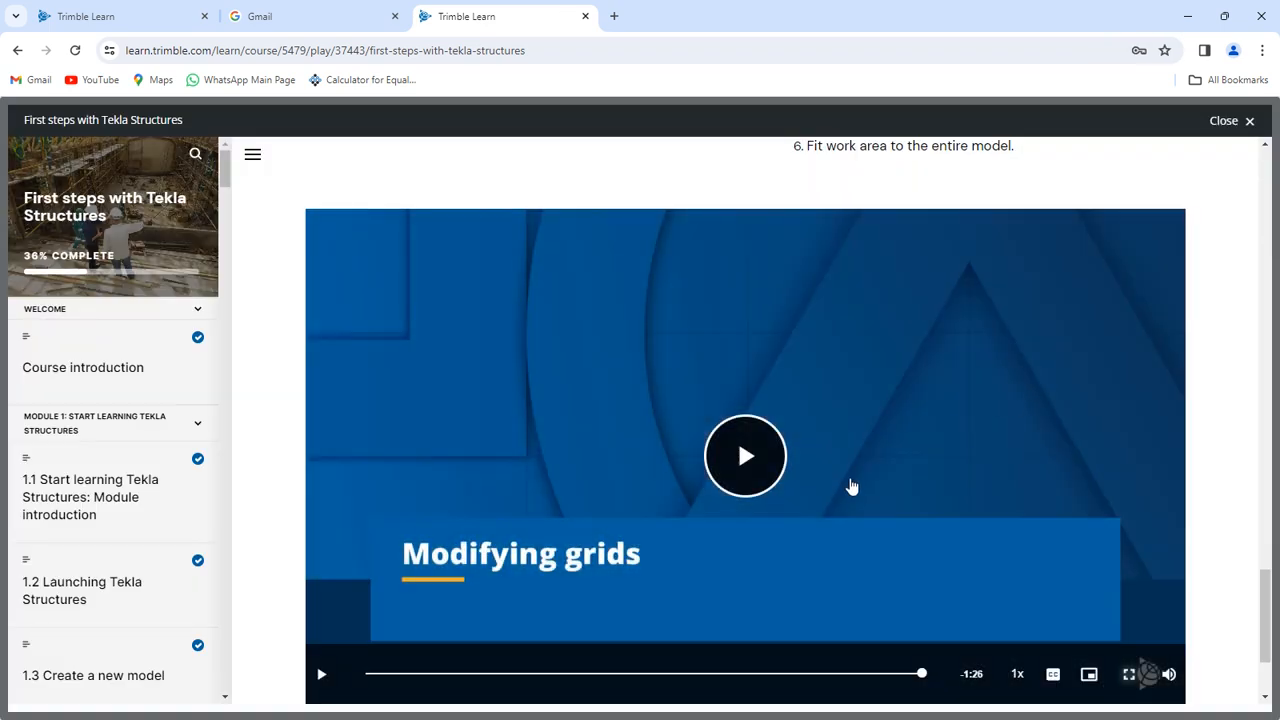
{"action": "scroll", "coordinate": [847, 492], "scroll_direction": "down", "scroll_amount": 2}
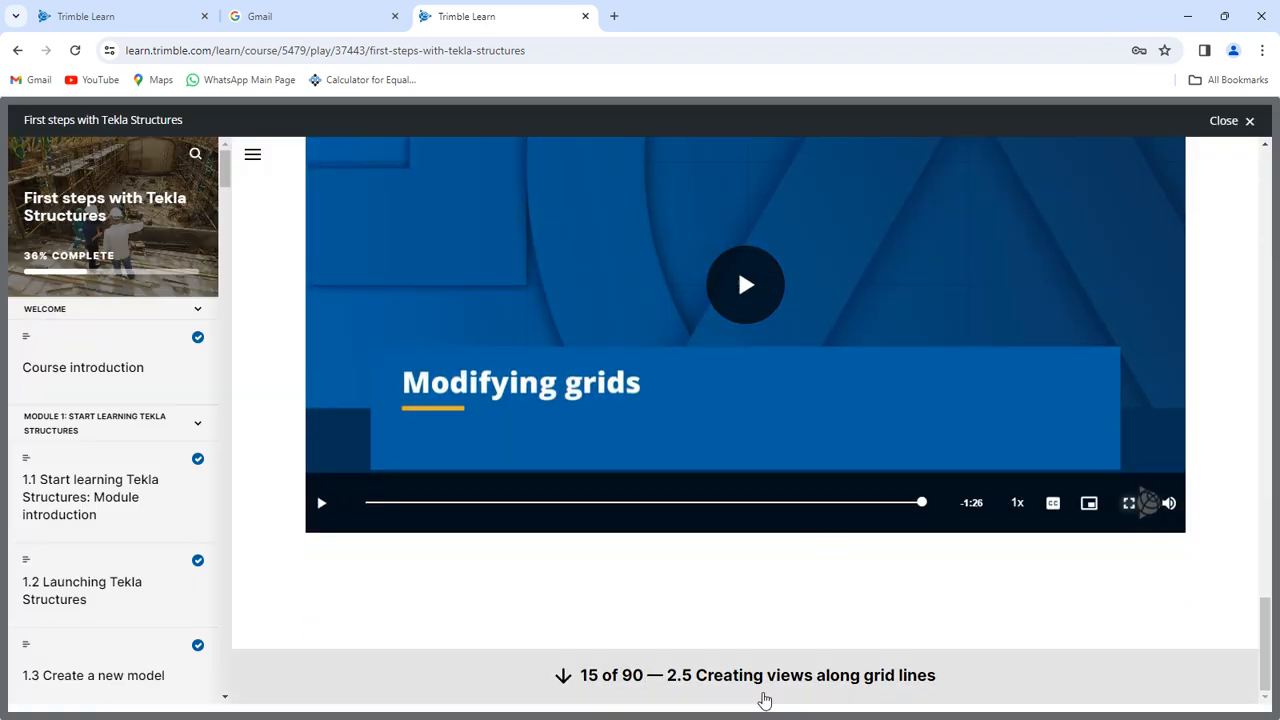